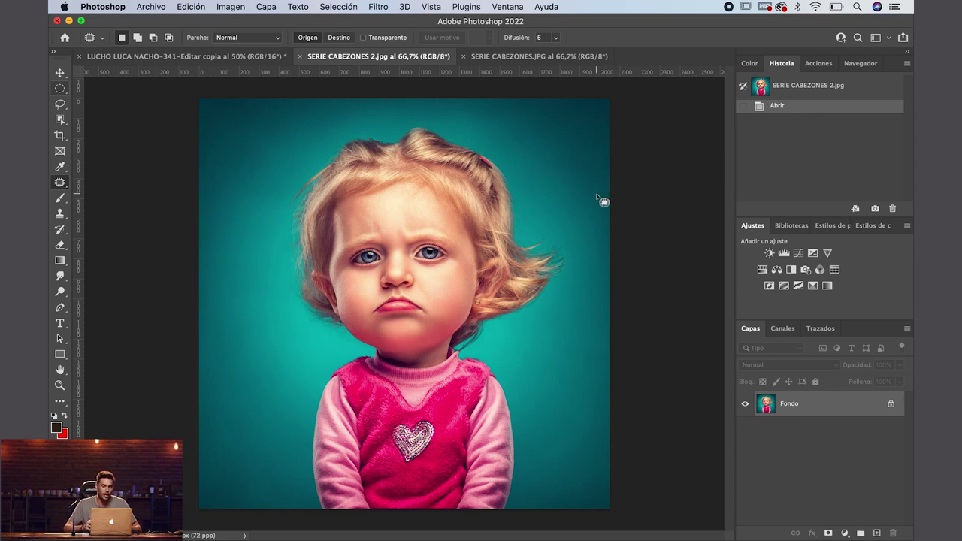
Step: Browse the baby and girl caricature examples, then return to the man's portrait on yellow
left_click(556, 58)
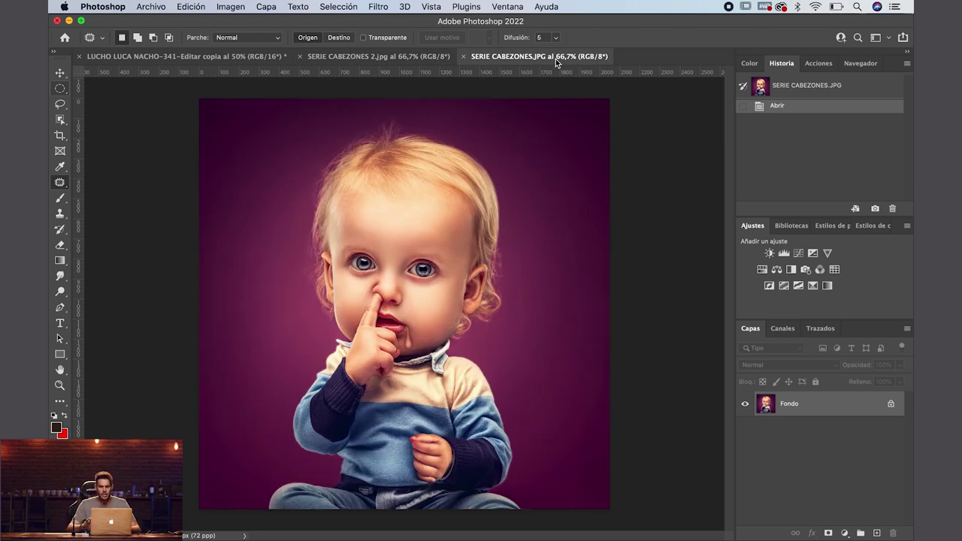
left_click(384, 56)
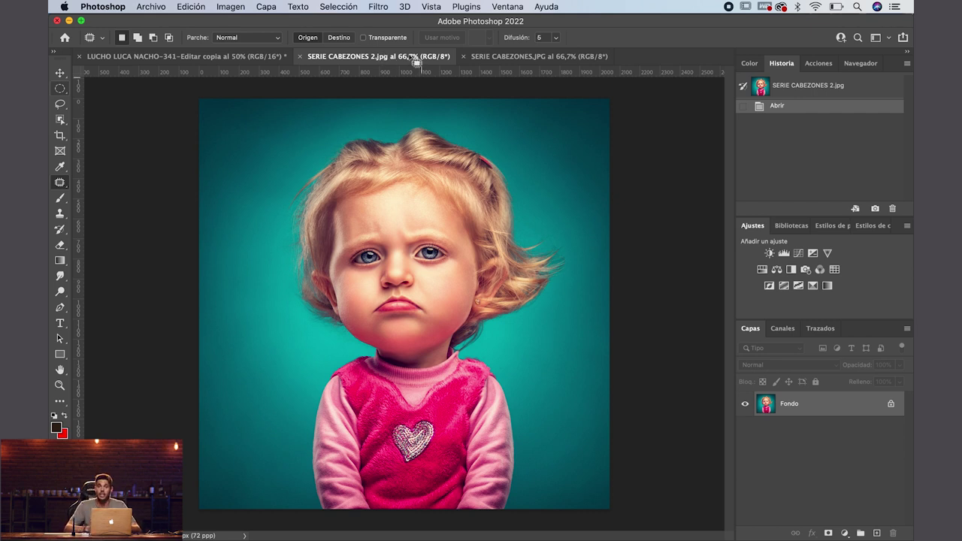
left_click(513, 63)
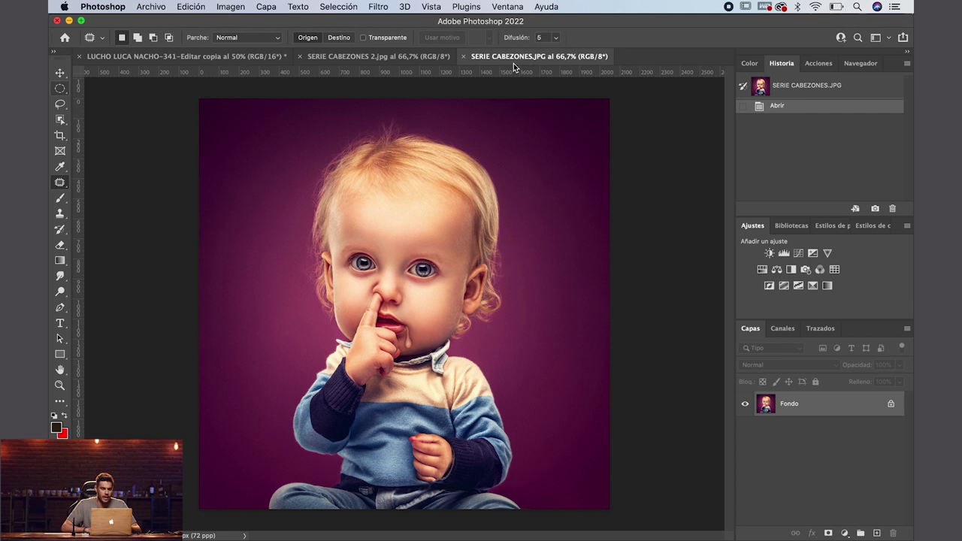
left_click(197, 57)
scroll(518, 221, "up", 2)
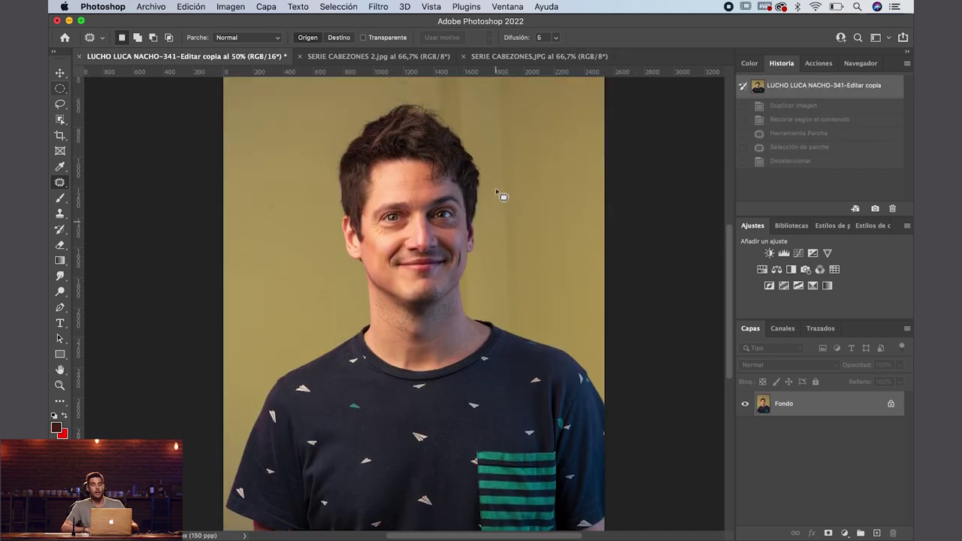
Step: Compare the baby and girl caricature examples again, then activate the Crop tool on the portrait
scroll(503, 192, "up", 2)
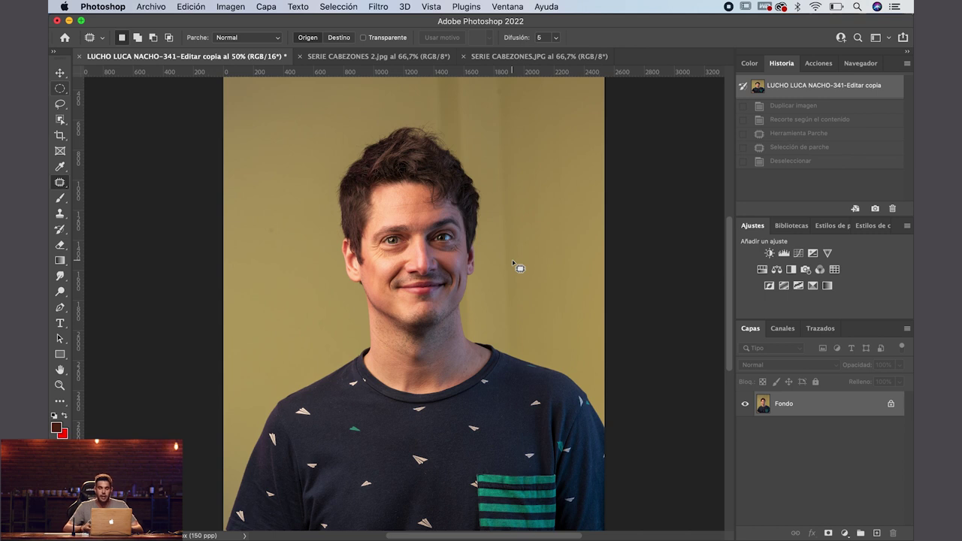
left_click(541, 58)
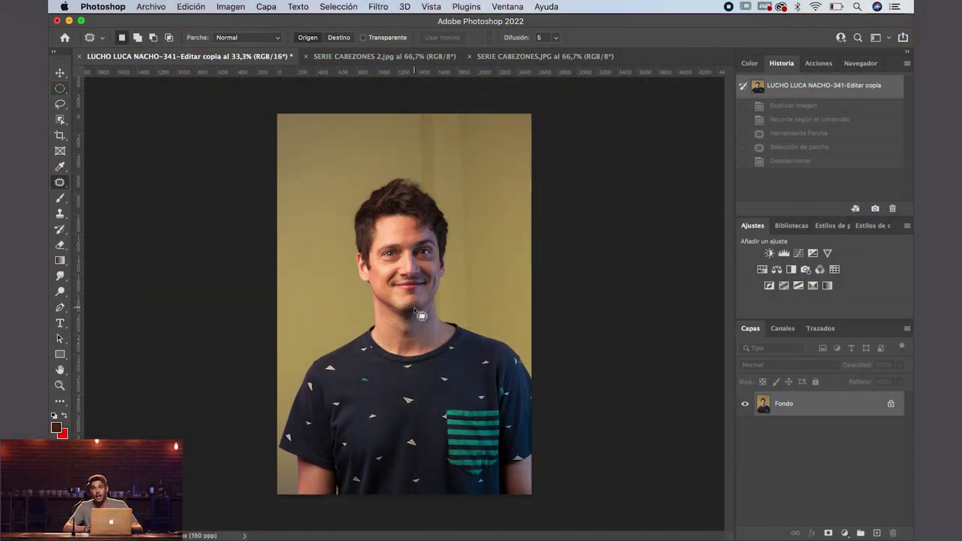
left_click(508, 57)
left_click(371, 56)
left_click(261, 57)
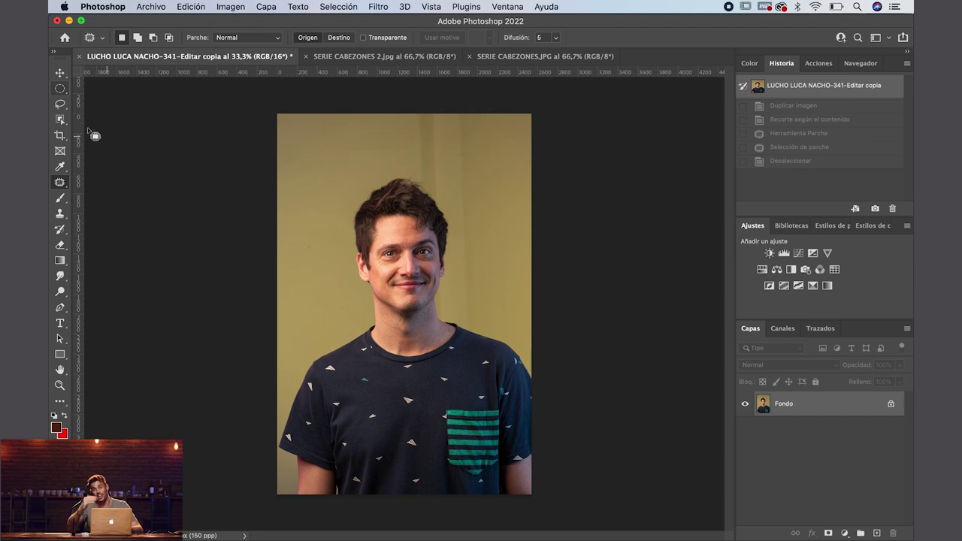
left_click(60, 135)
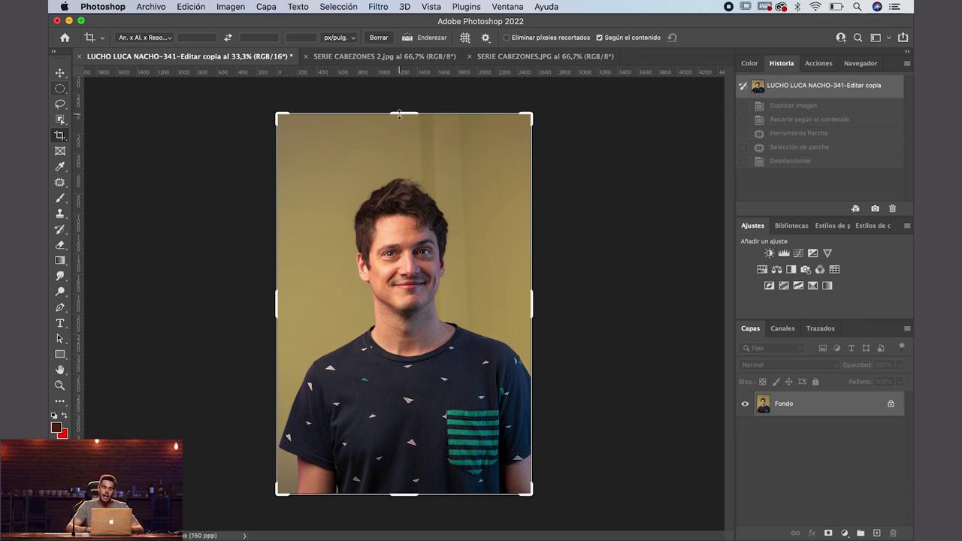
Step: Extend the portrait's canvas upward with a Content-Aware crop, filling above the head with wall
key("ctrl+minus")
left_click_drag(407, 152, 411, 128)
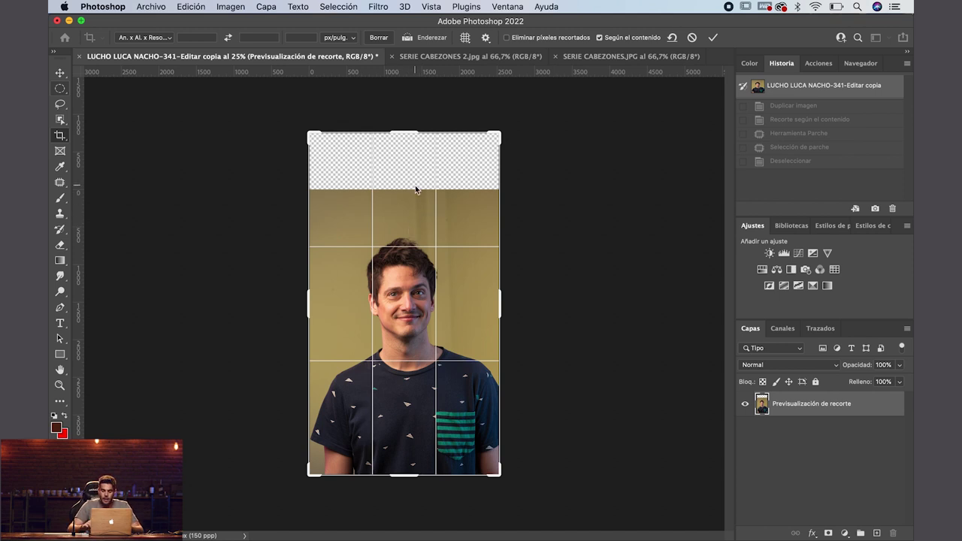
key("Return")
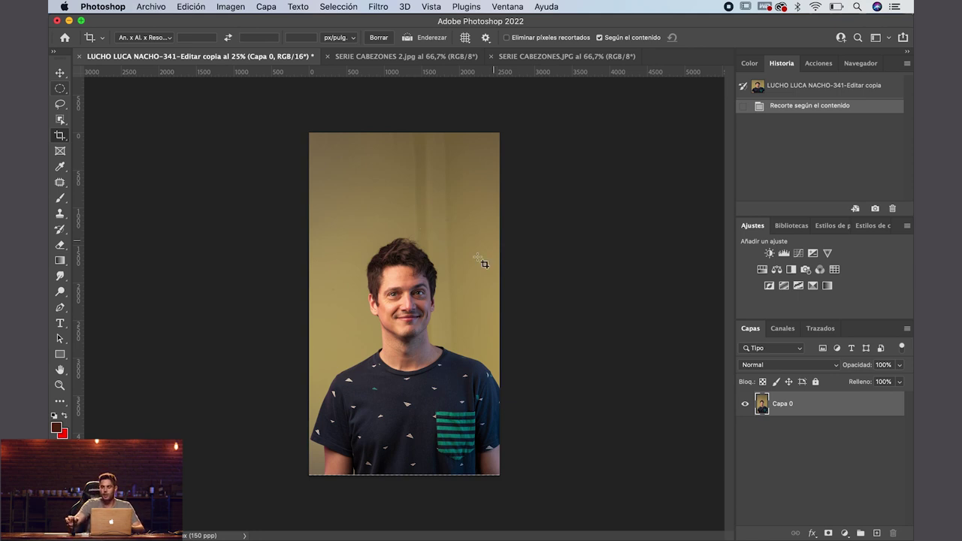
key("super")
Step: Select the man automatically with Select > Subject
key("super+plus")
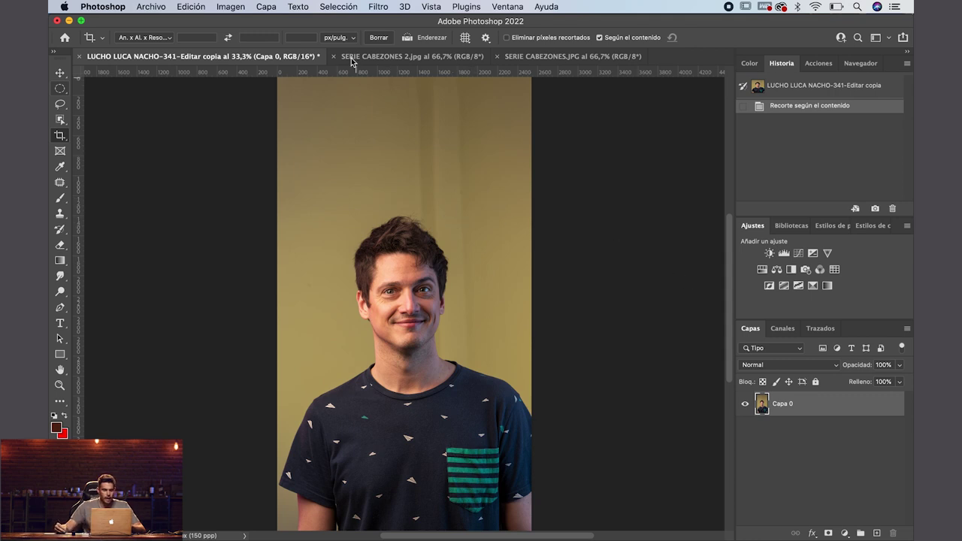
left_click(338, 7)
left_click(385, 141)
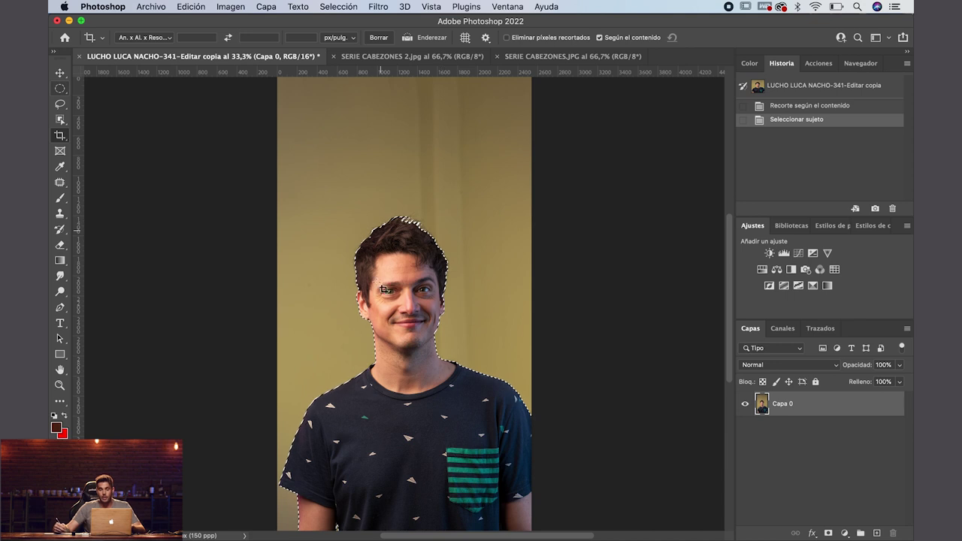
Step: Subtract the shirt and body with the Lasso, then copy the head to layer Capa 1
left_click(61, 107)
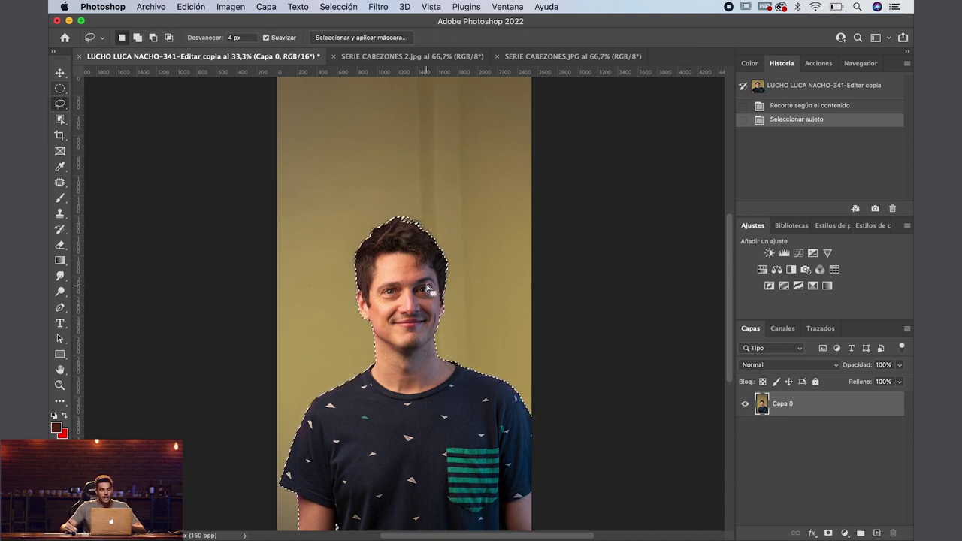
key("super+minus")
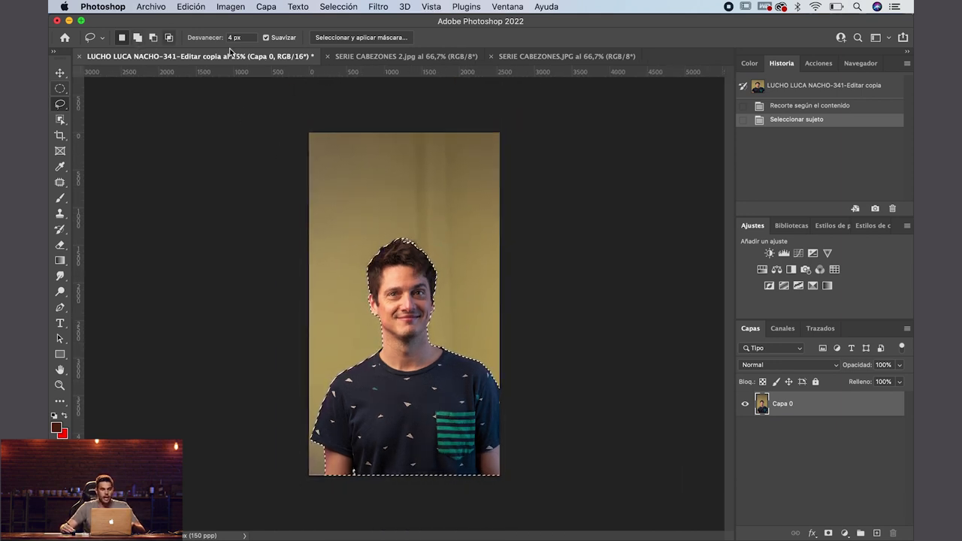
key("alt")
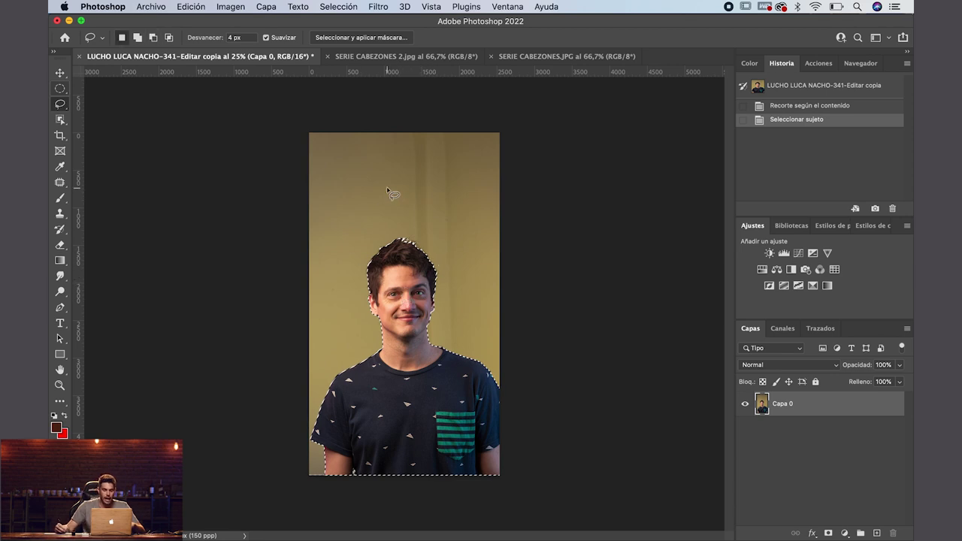
key("alt")
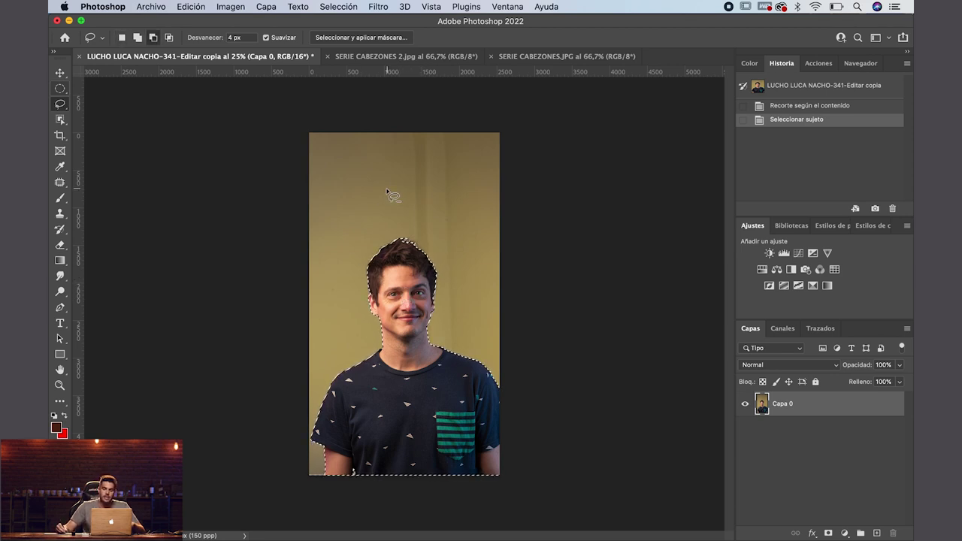
key("alt")
key("shift")
key("alt")
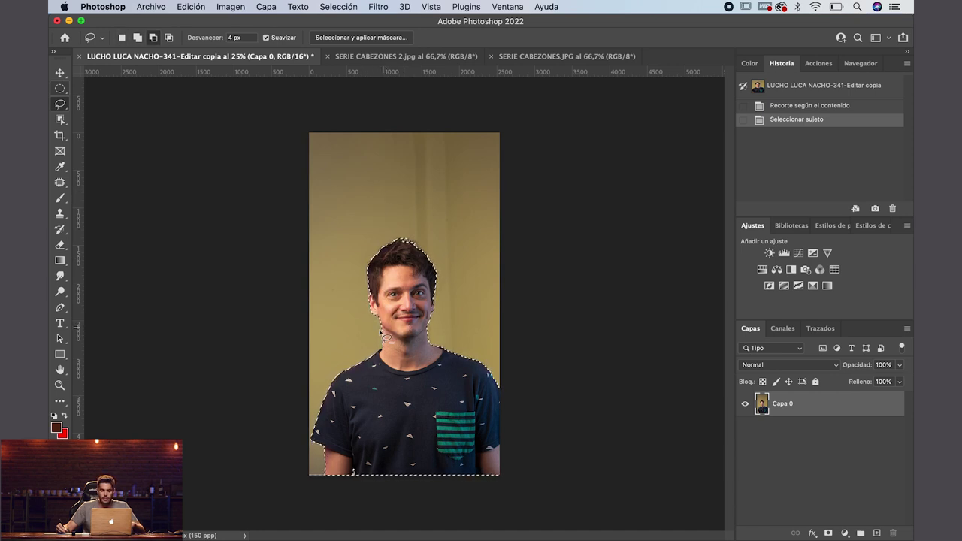
left_click_drag(376, 333, 400, 347)
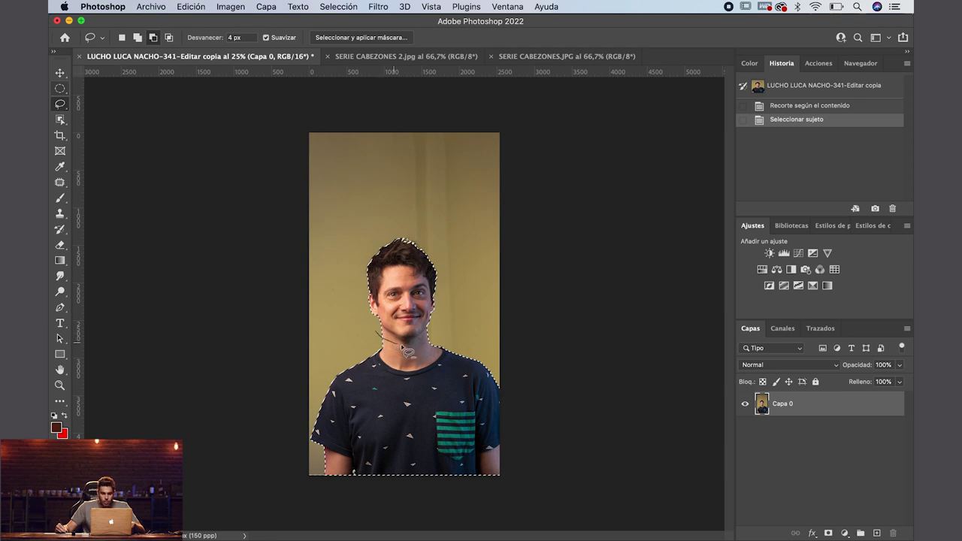
mouse_move(415, 344)
left_mouse_down()
mouse_move(541, 511)
mouse_move(284, 361)
mouse_move(322, 339)
mouse_move(359, 333)
mouse_move(379, 345)
left_mouse_up()
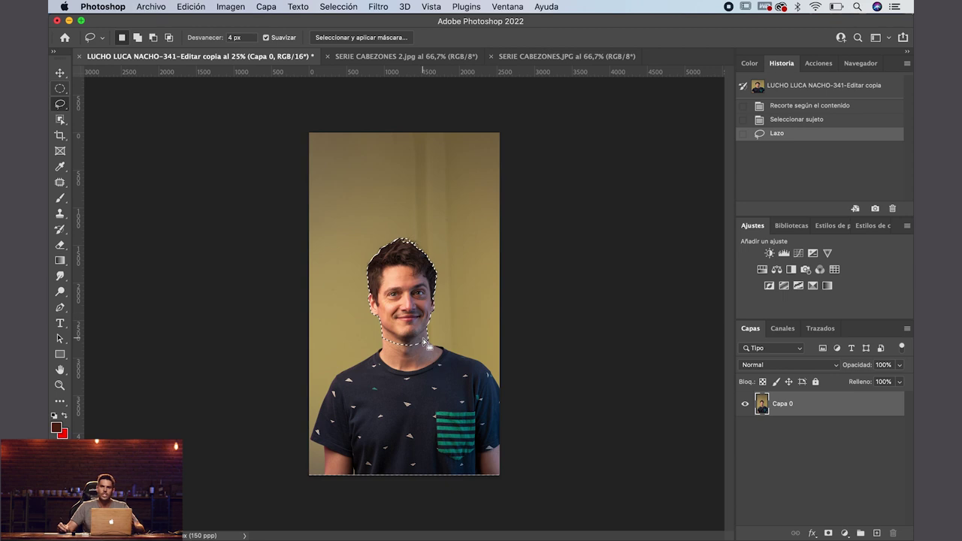
key("ctrl+j")
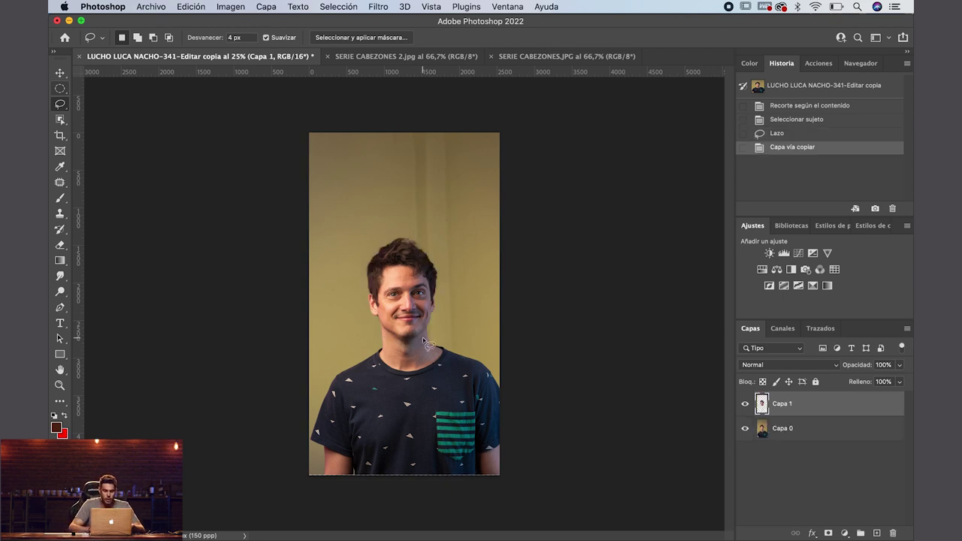
Step: Enlarge the head to about 179% and align it on the neck at 59% layer opacity
left_click(745, 428)
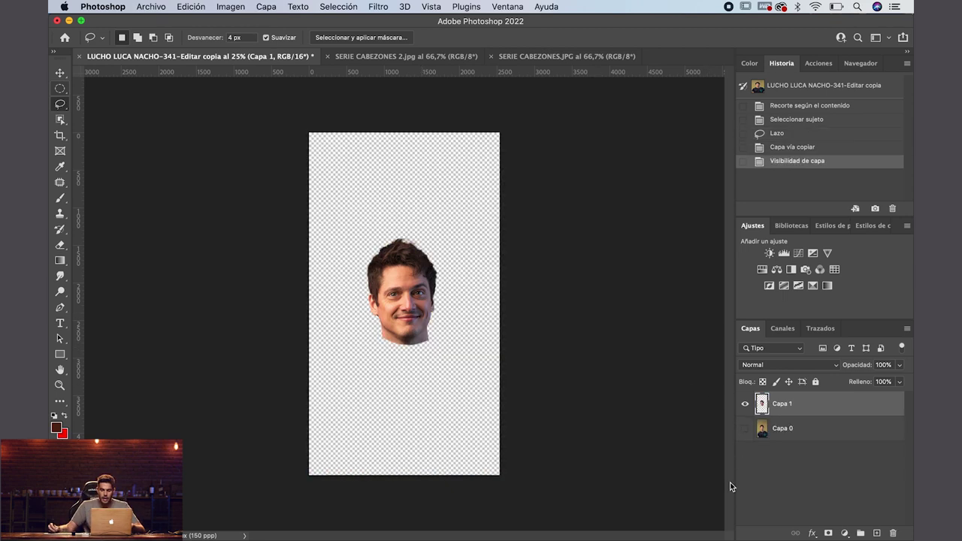
left_click(745, 428)
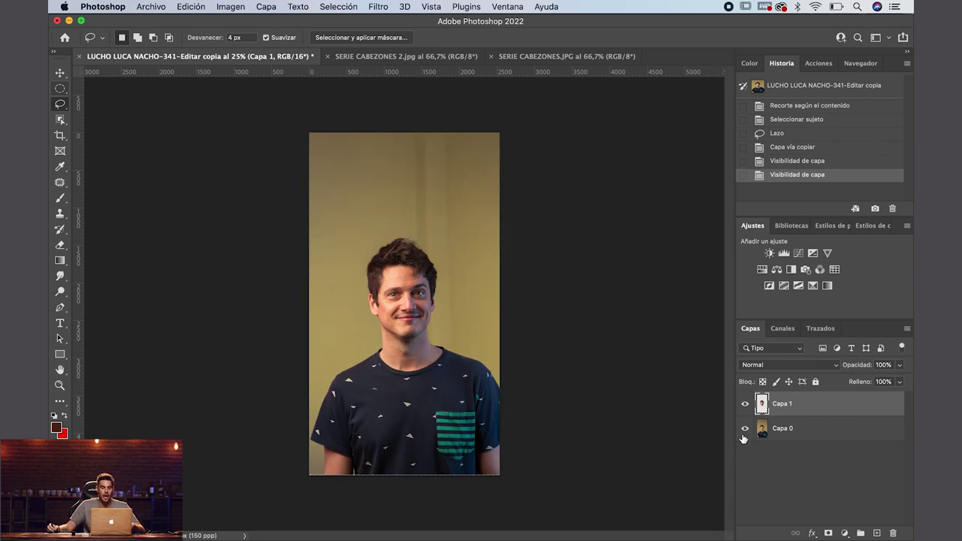
key("ctrl+t")
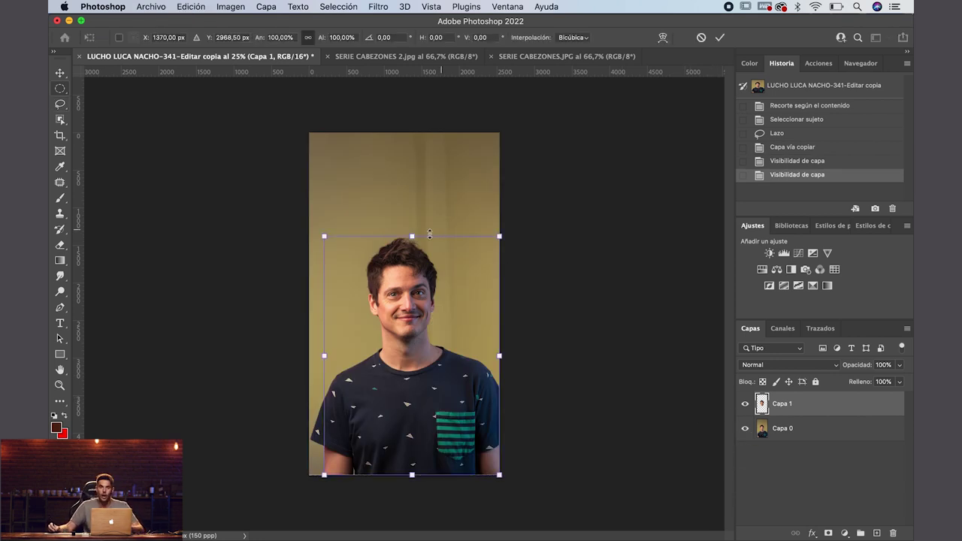
left_click_drag(430, 235, 443, 77)
mouse_move(424, 213)
left_mouse_down()
mouse_move(429, 300)
mouse_move(430, 288)
left_mouse_up()
left_click(898, 368)
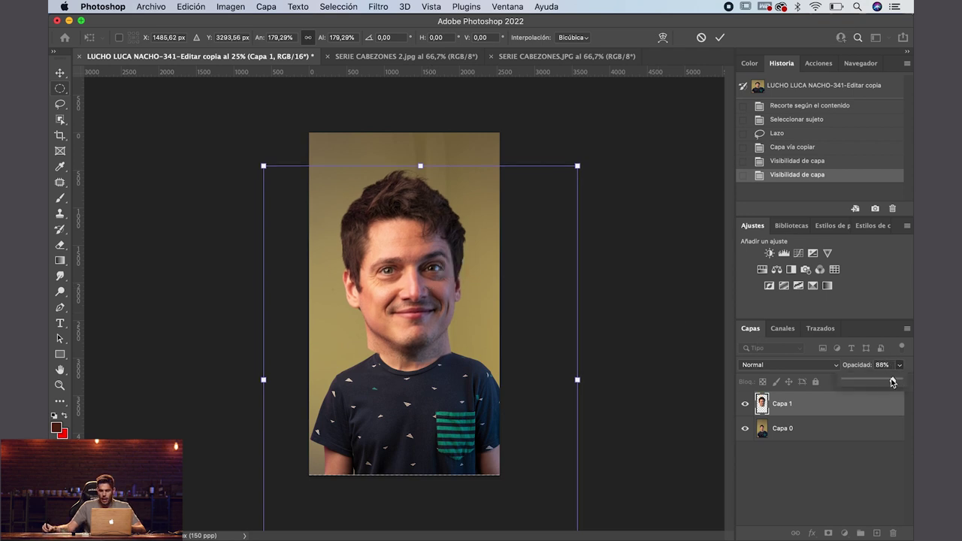
left_click_drag(899, 379, 877, 379)
left_click_drag(449, 290, 448, 279)
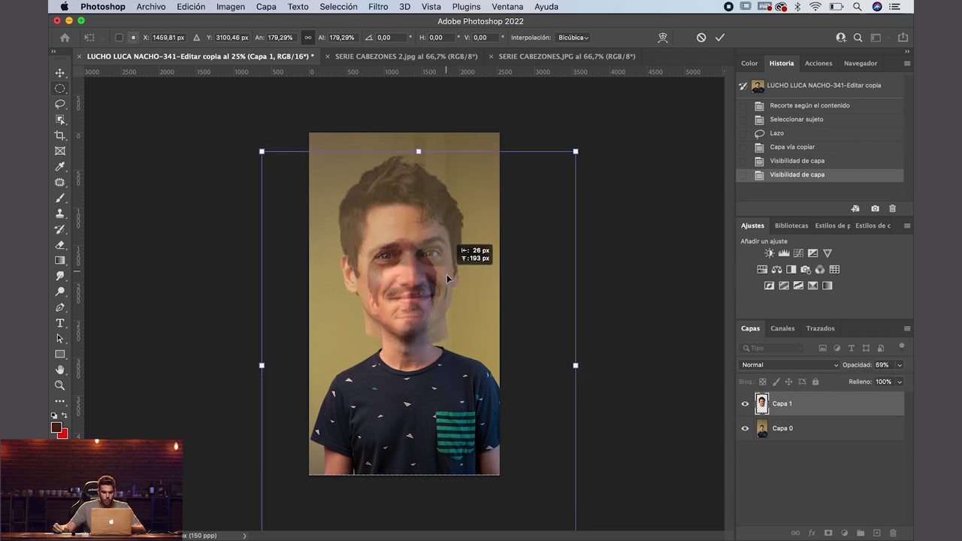
left_click_drag(447, 275, 439, 266)
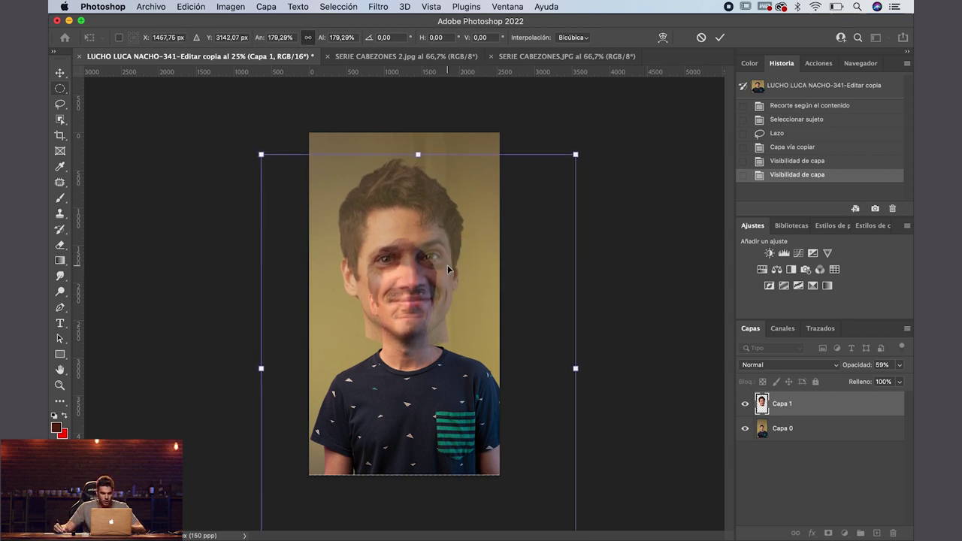
key("Return")
Step: Restore the head layer Capa 1 to 100% opacity
left_click(899, 365)
left_click_drag(882, 379, 911, 387)
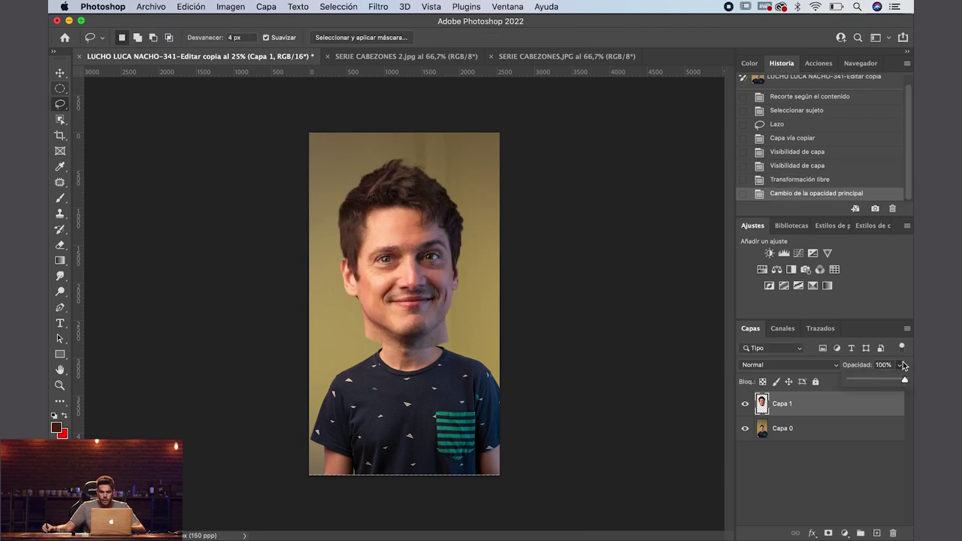
key("ctrl+plus")
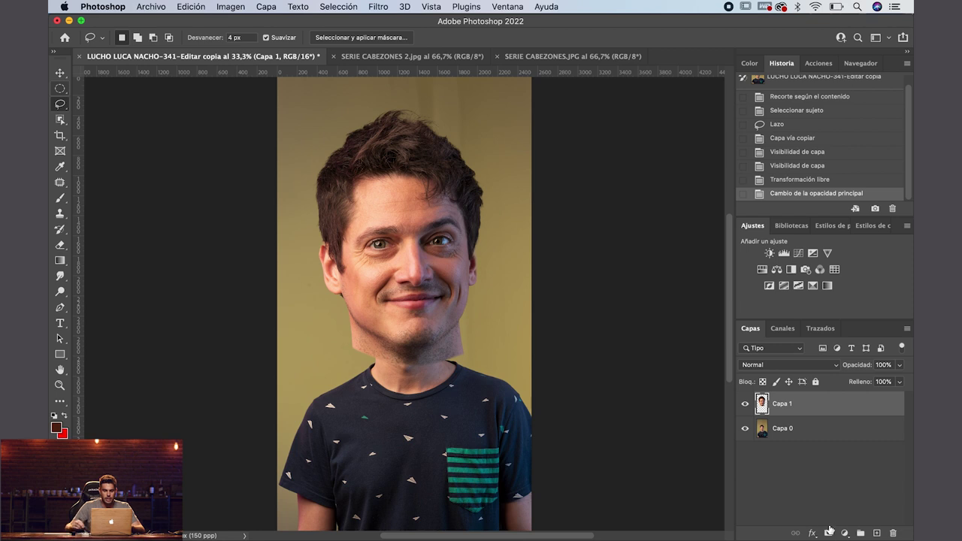
Step: Add a layer mask to Capa 1 and paint black along the jaw, chin and neck
left_click(829, 532)
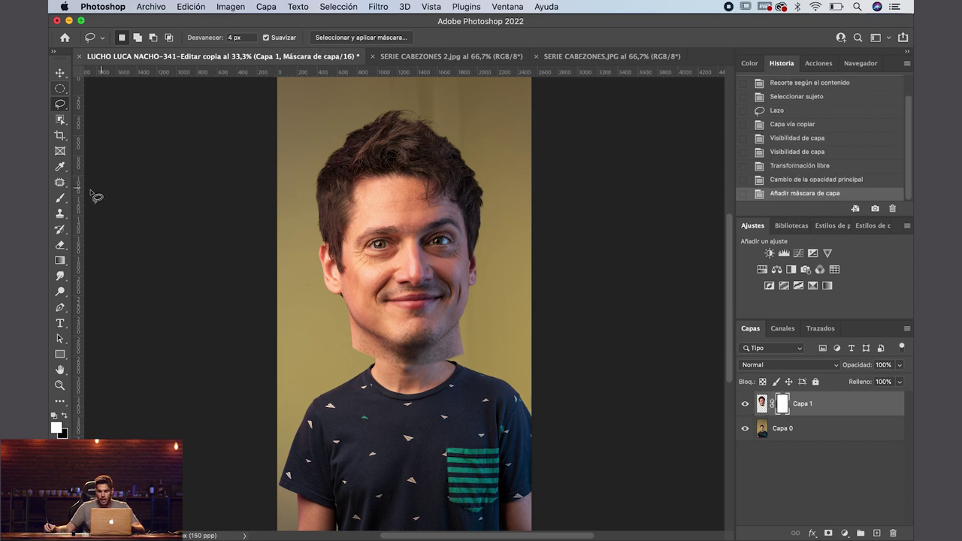
left_click(60, 198)
key("x")
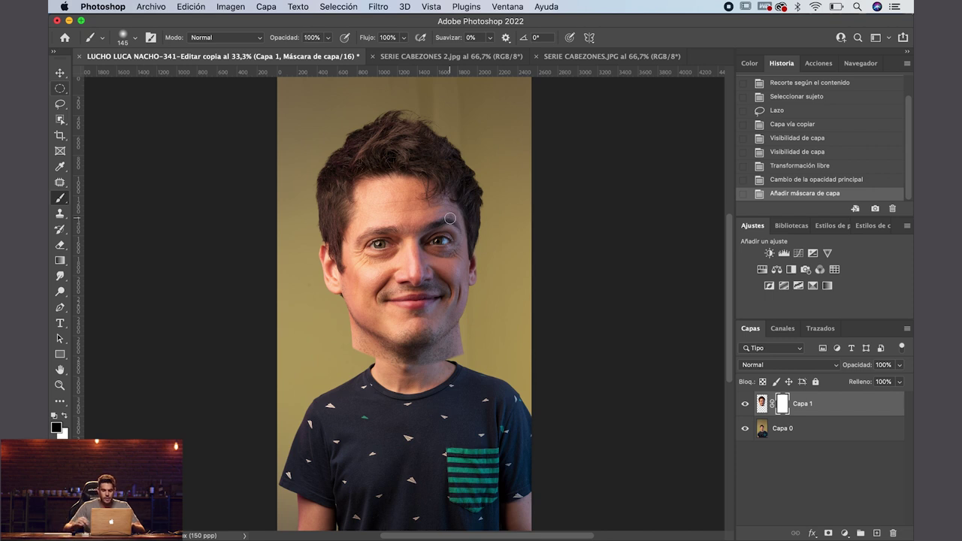
left_click(348, 340)
left_click(350, 332)
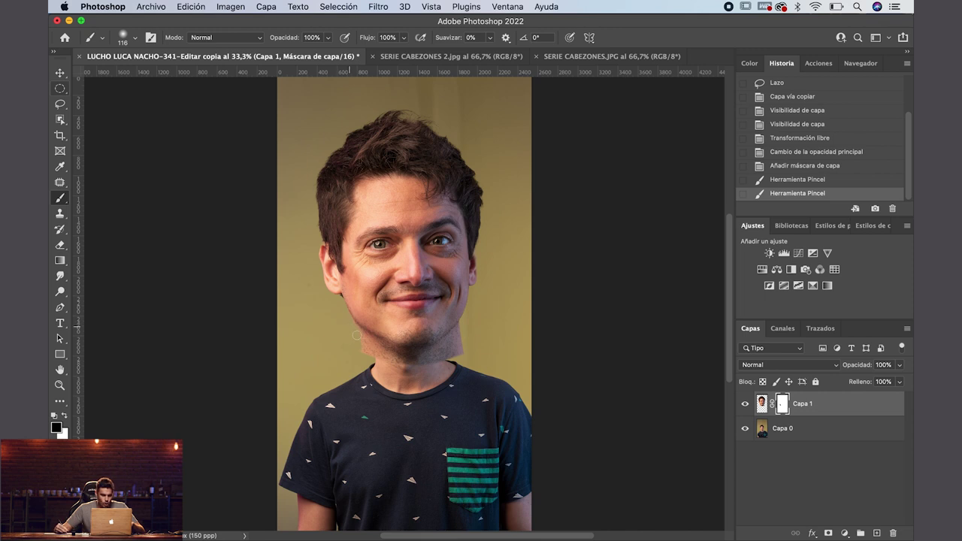
left_click_drag(372, 342, 400, 362)
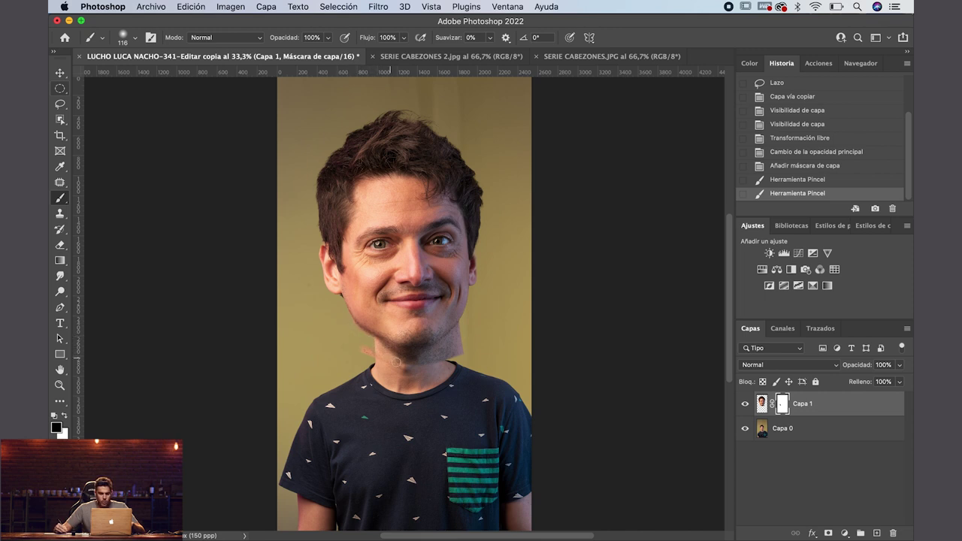
left_click_drag(393, 357, 406, 372)
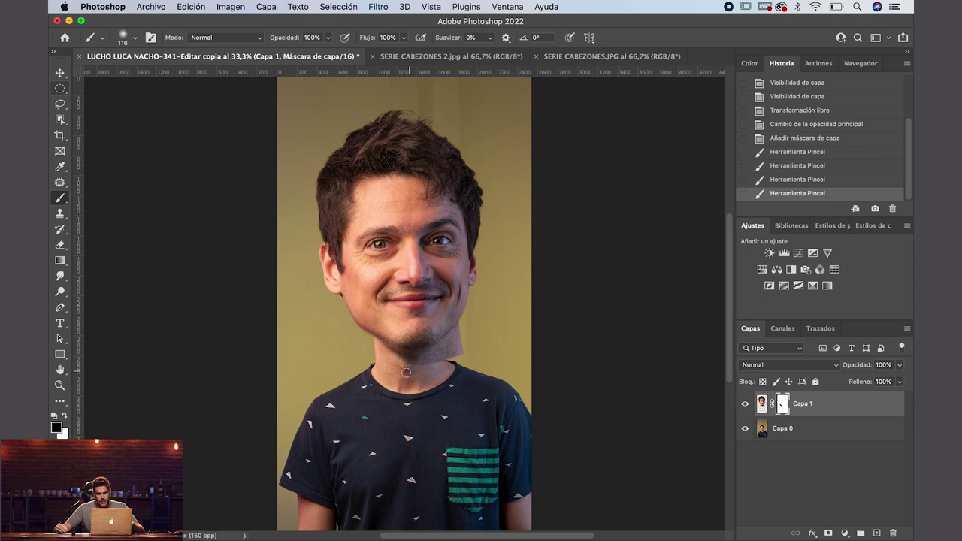
left_click(428, 366)
left_click_drag(437, 354, 462, 332)
key("bracketleft")
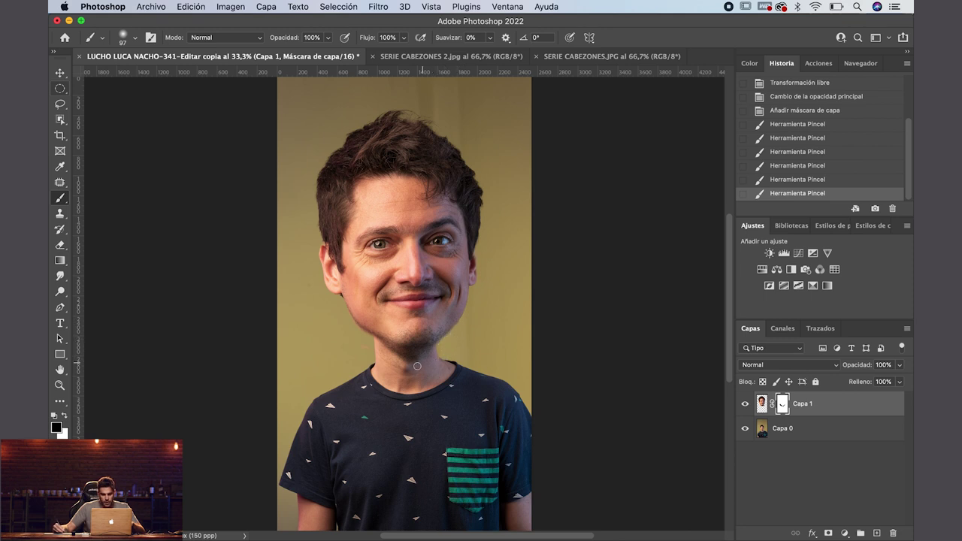
left_click_drag(433, 358, 502, 381)
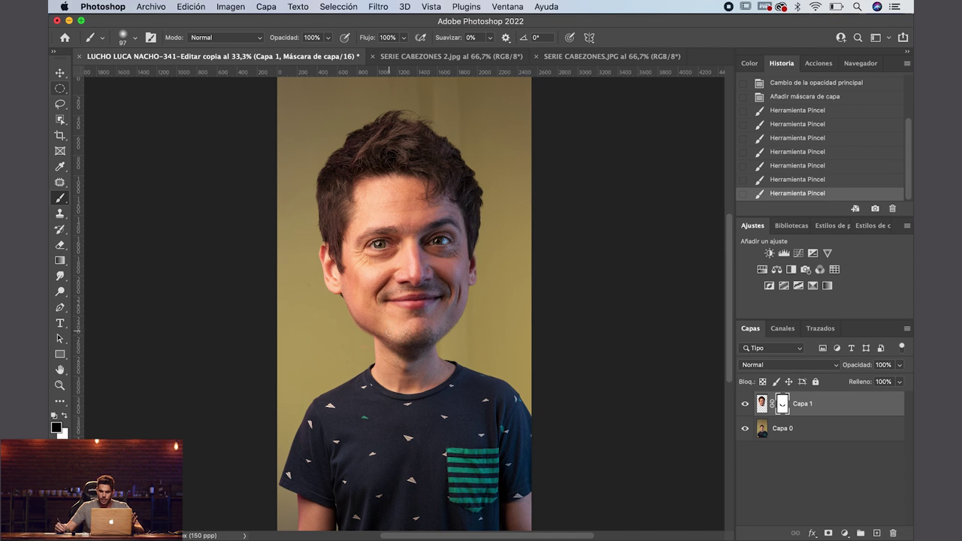
Step: Soften the jaw-to-neck transition with a 40% opacity, roughly 189 px brush
key("4")
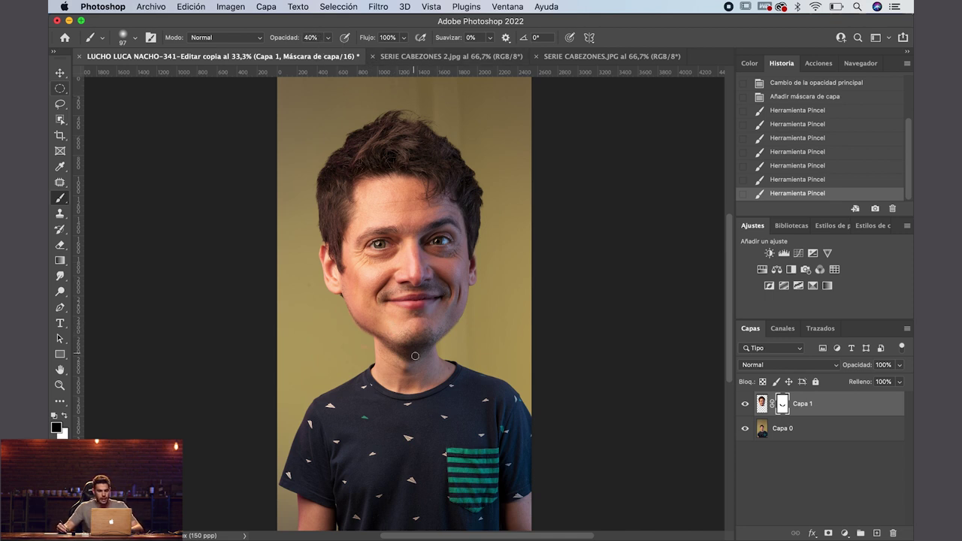
left_click_drag(406, 359, 436, 359)
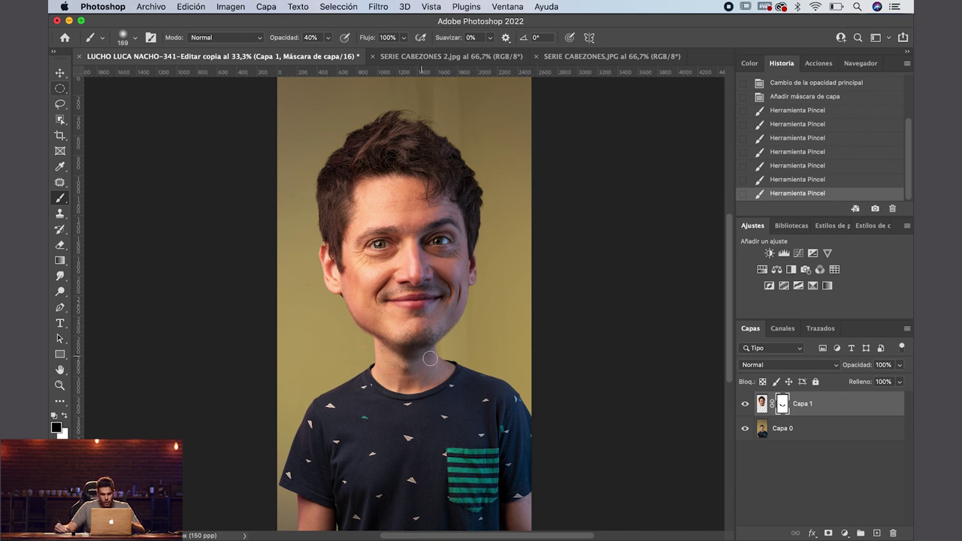
left_click_drag(419, 357, 448, 326)
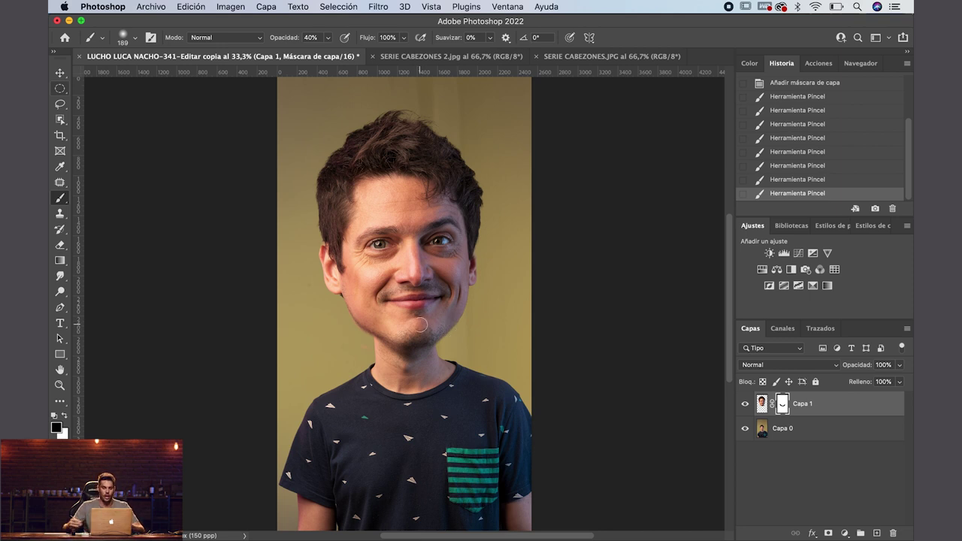
key("super+0")
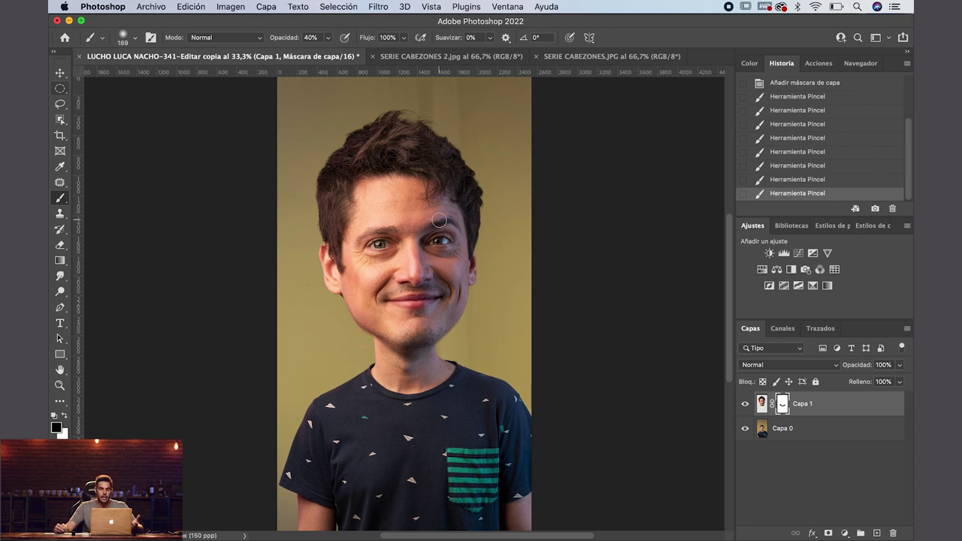
key("super+minus")
key("super+minus")
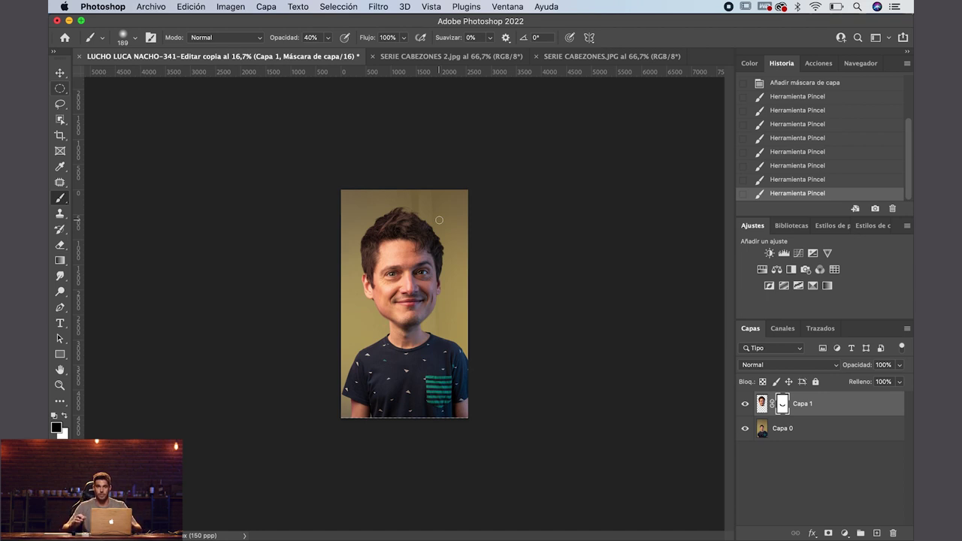
key("super+plus")
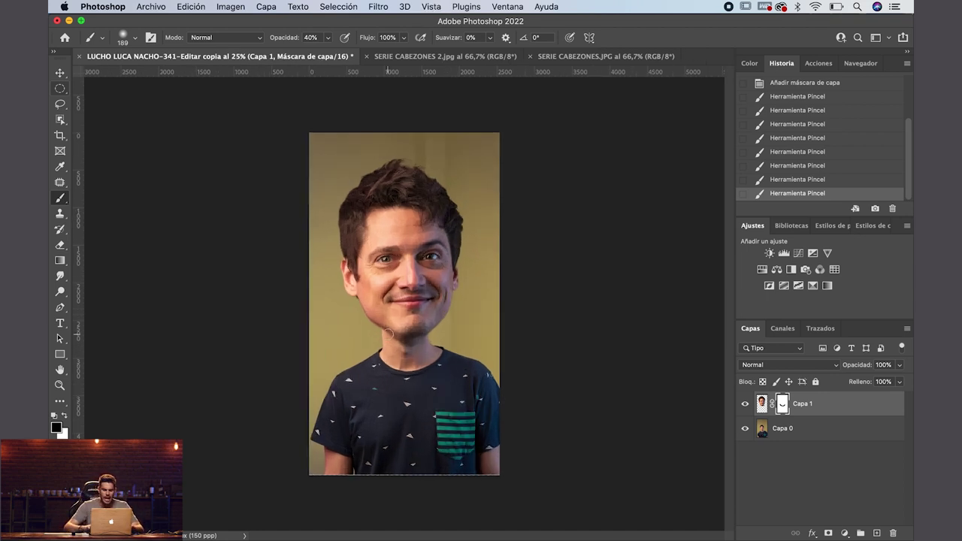
Step: Scale Capa 1's head to about 104% and nudge it lower onto the body
left_click(762, 404)
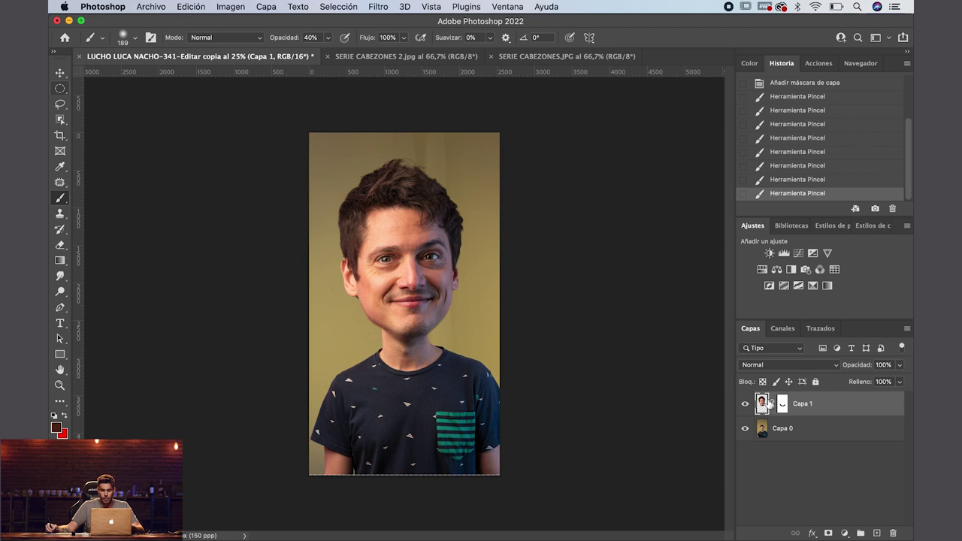
key("super+t")
left_click_drag(418, 154, 418, 133)
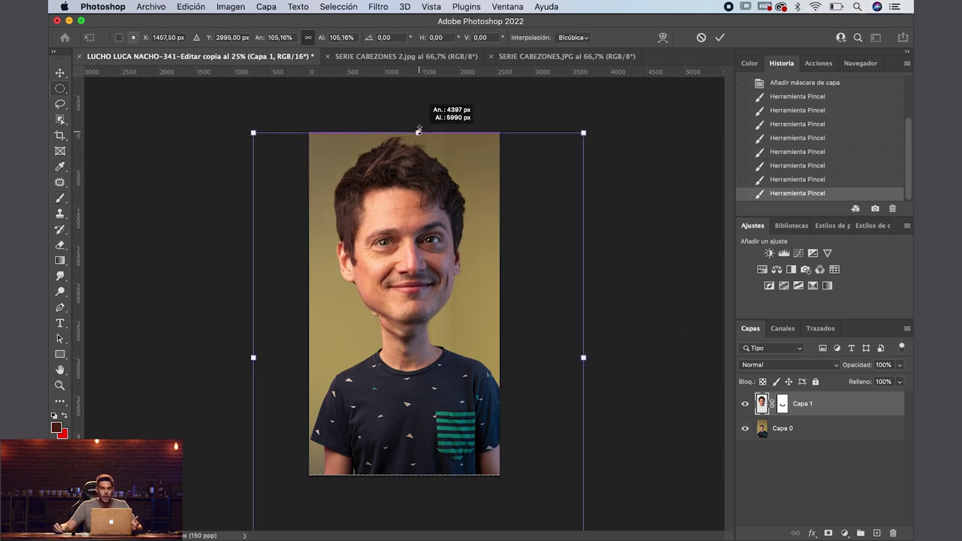
left_click_drag(410, 195, 412, 196)
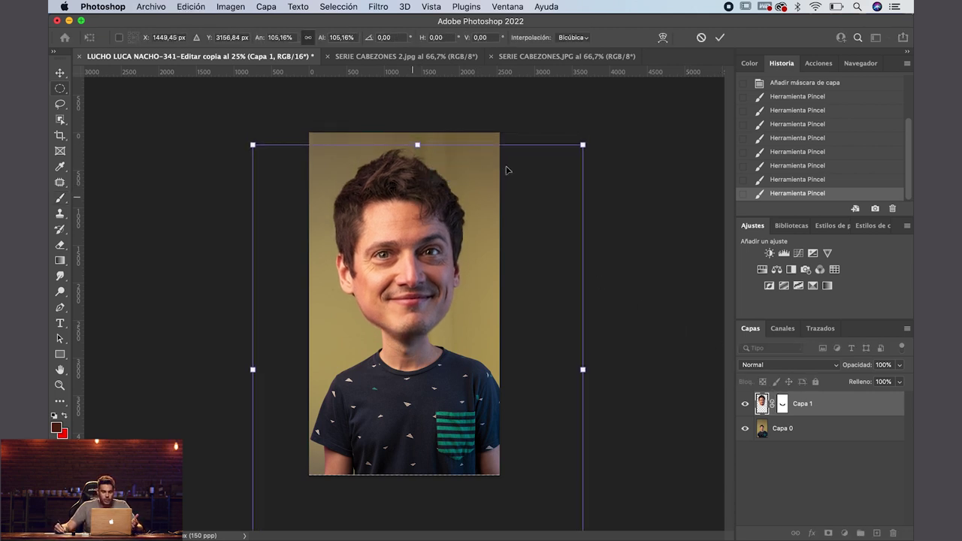
left_click_drag(582, 144, 569, 151)
left_click_drag(462, 216, 459, 220)
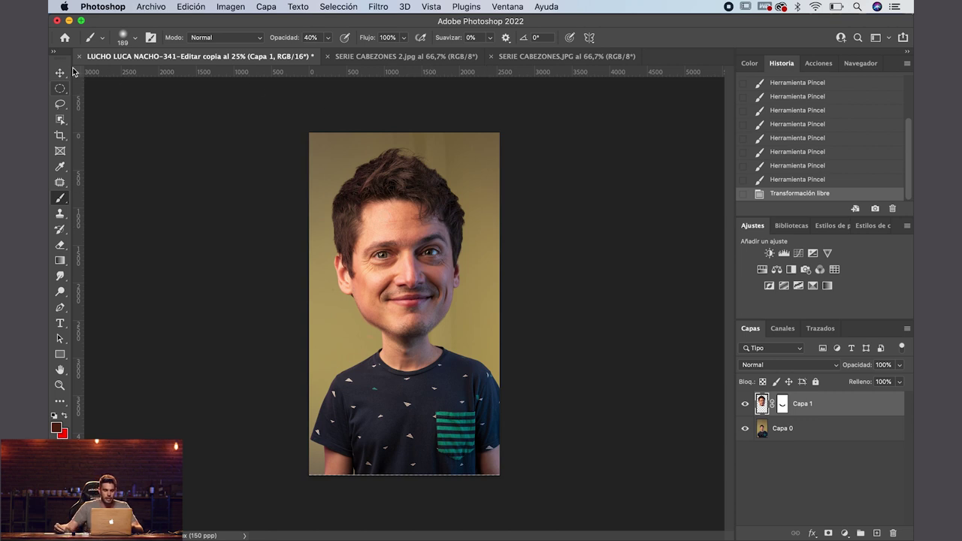
key("v")
left_click_drag(400, 214, 403, 220)
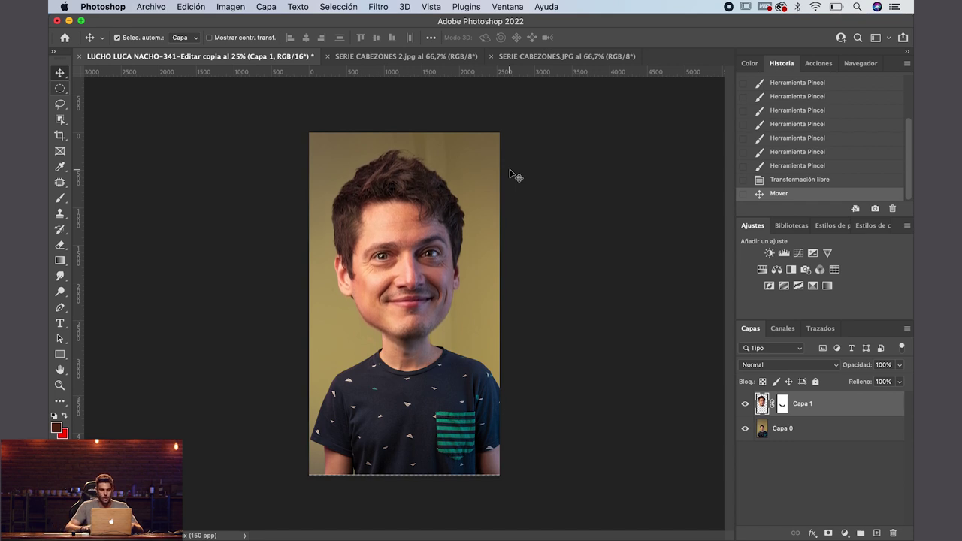
Step: Repaint the head's mask edge at the neck with a 100% opacity brush
left_click(783, 404)
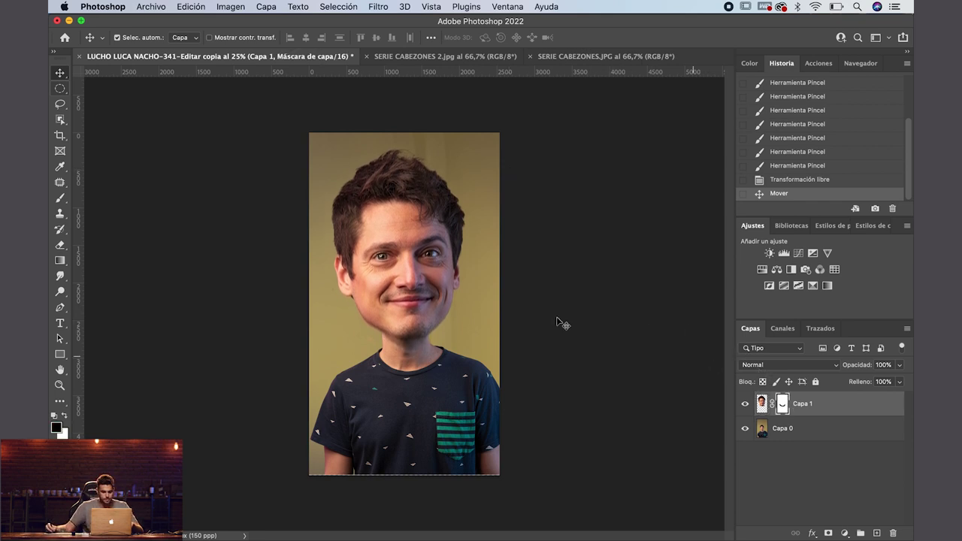
left_click(61, 198)
key("0")
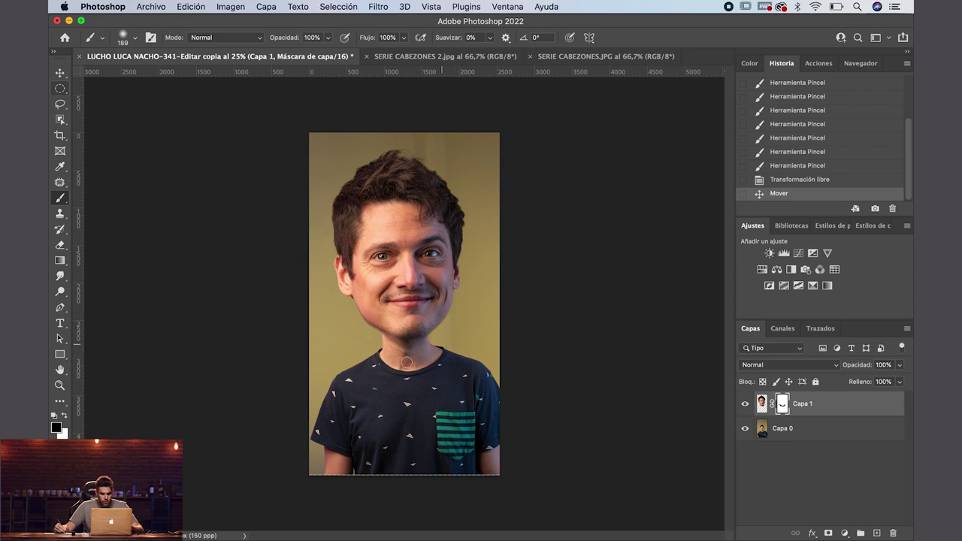
left_click_drag(364, 350, 483, 268)
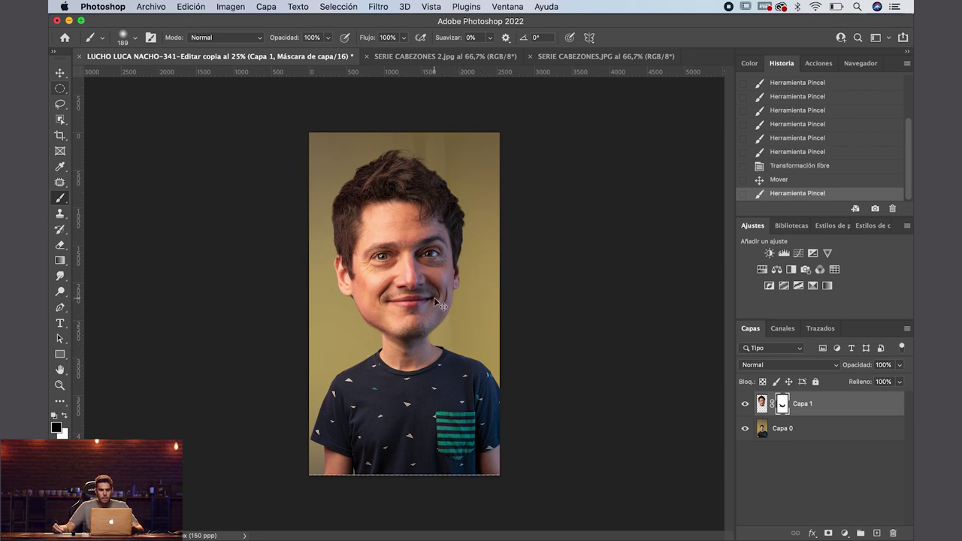
key("super+plus")
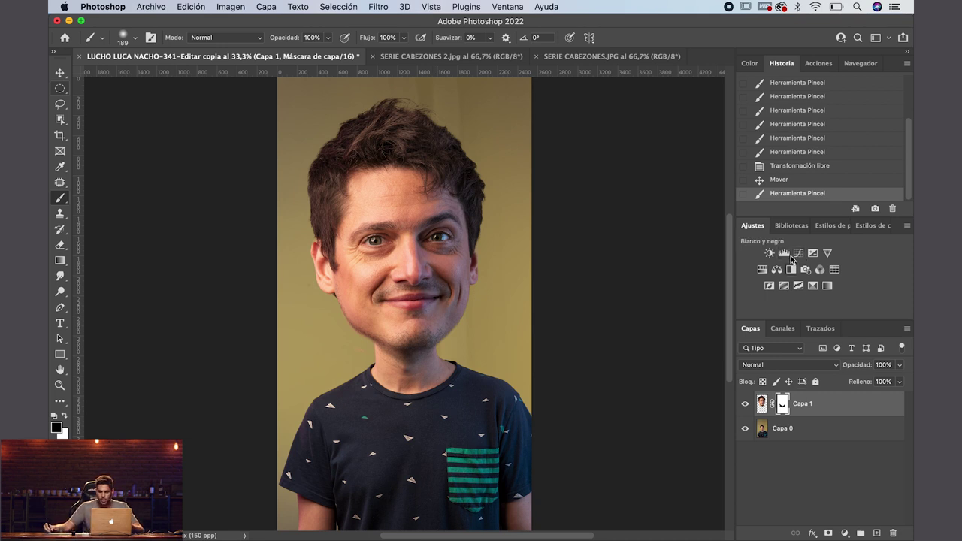
Step: Add a Curves adjustment layer and pull the curve down to darken the portrait
left_click(844, 533)
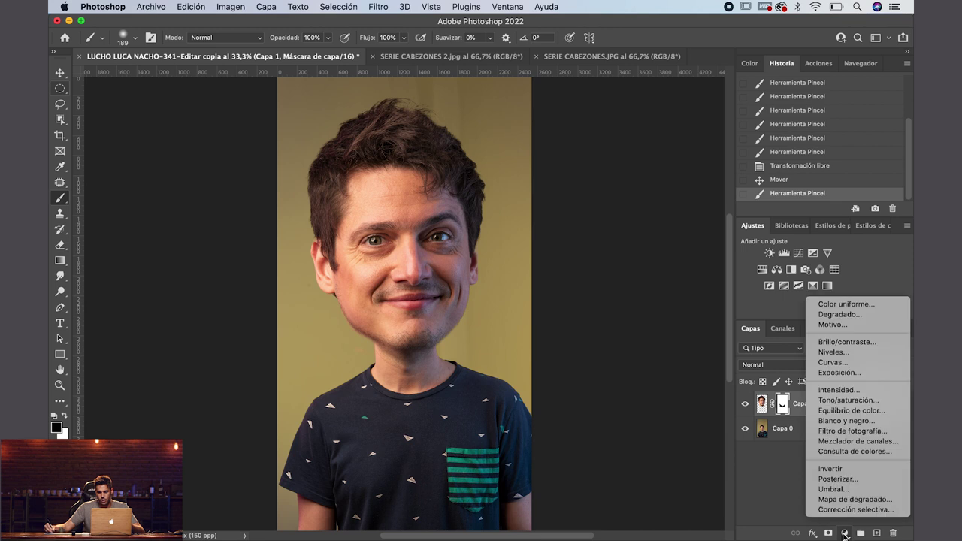
left_click(847, 363)
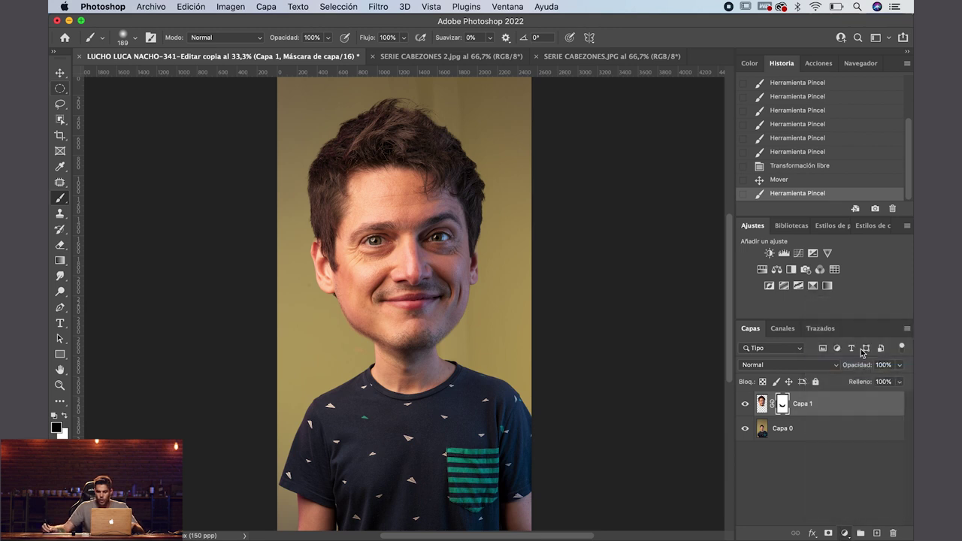
left_click_drag(133, 37, 696, 125)
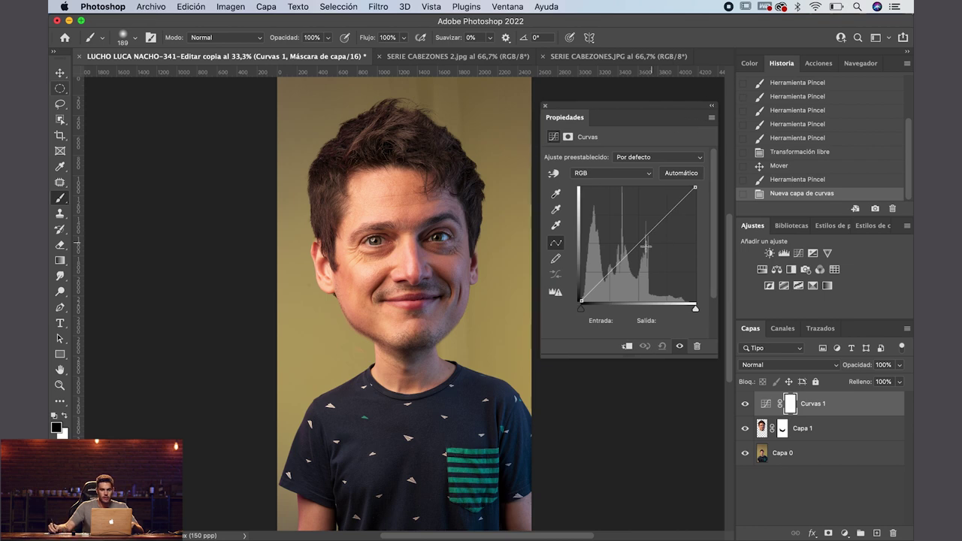
left_click_drag(639, 244, 638, 278)
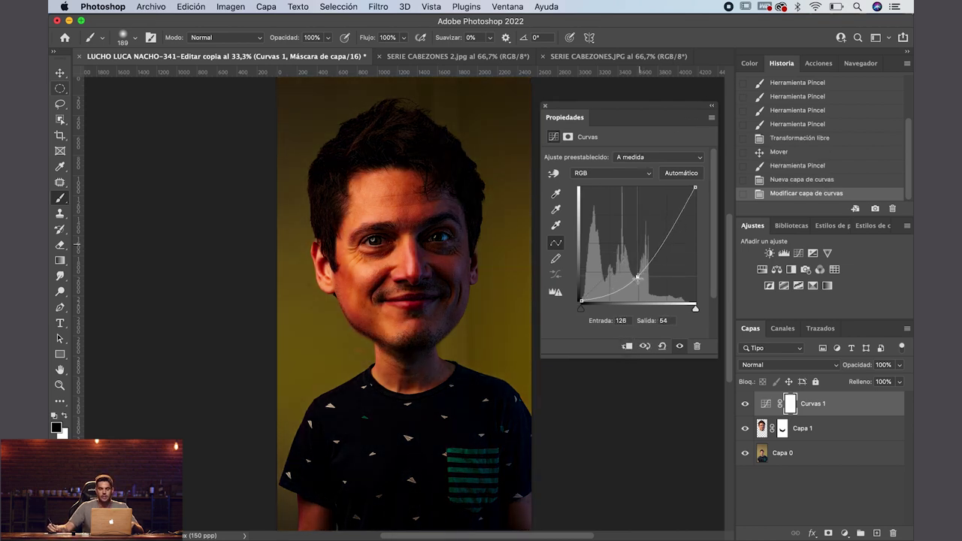
left_click_drag(637, 277, 638, 282)
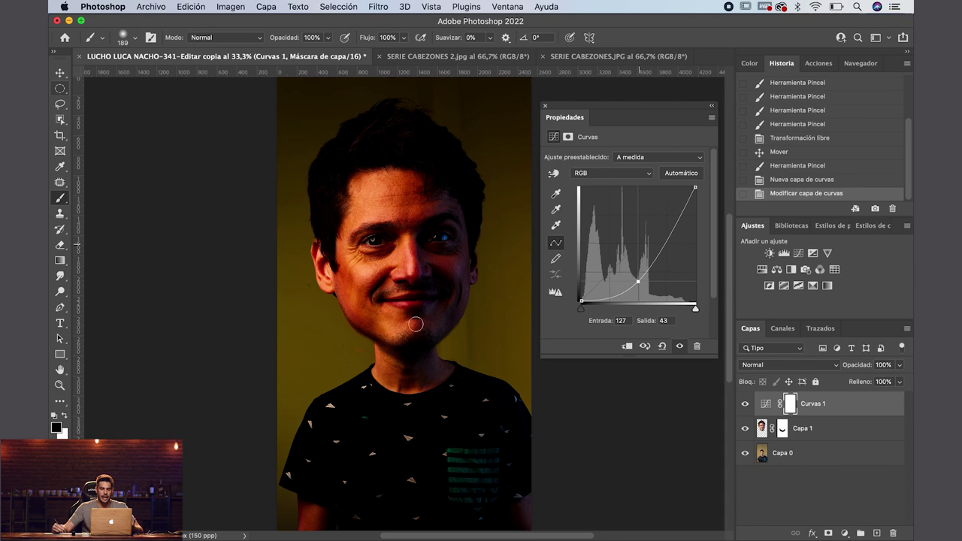
Step: Keep Curves in Normal mode and add a Hue/Saturation layer with saturation -44
left_click(789, 365)
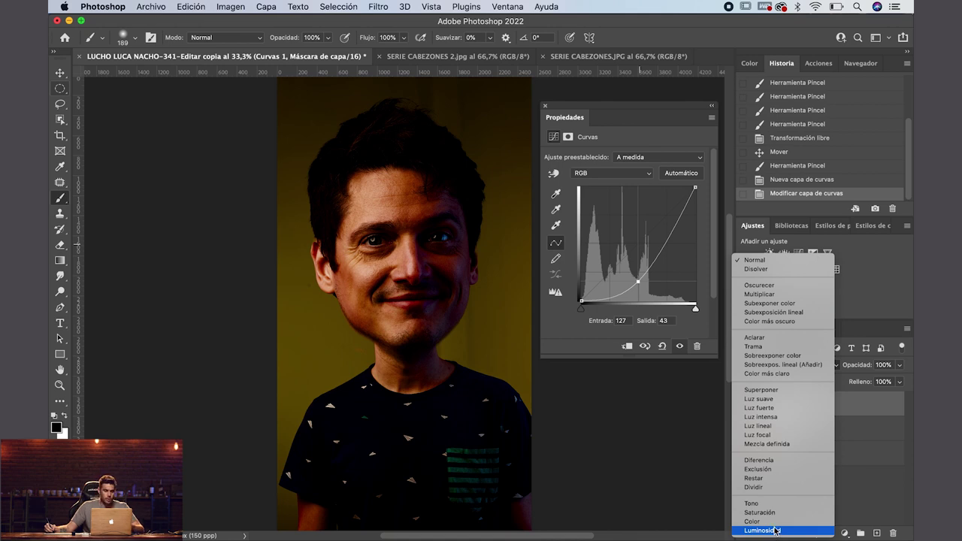
left_click(867, 336)
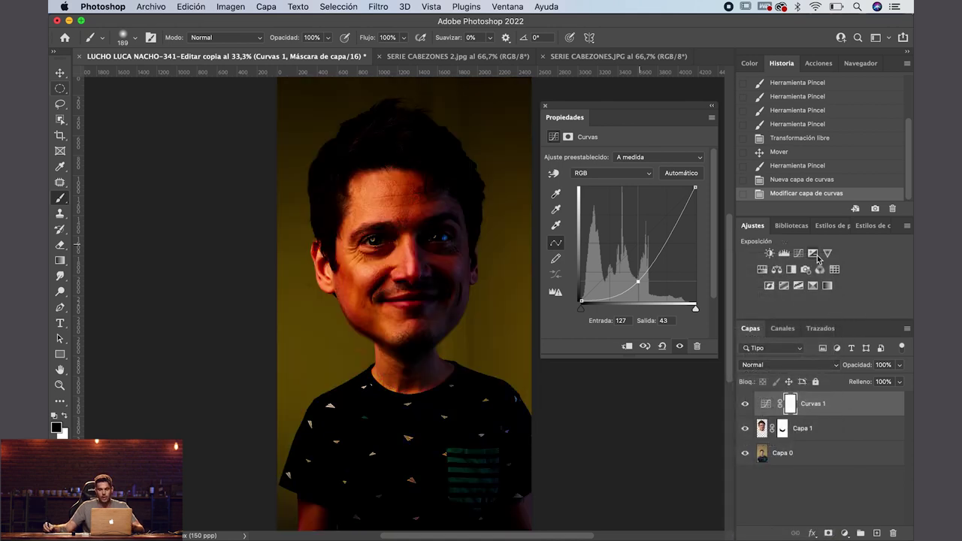
left_click(762, 272)
left_click_drag(624, 225, 594, 225)
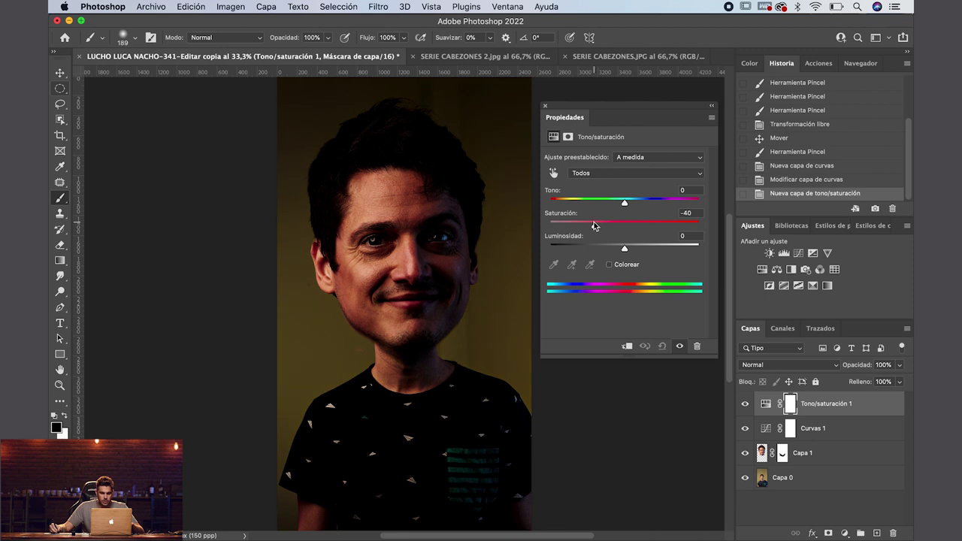
Step: Clip Tono/saturación 1 to Curvas 1 and invert the Curvas 1 mask to black
left_click(628, 346)
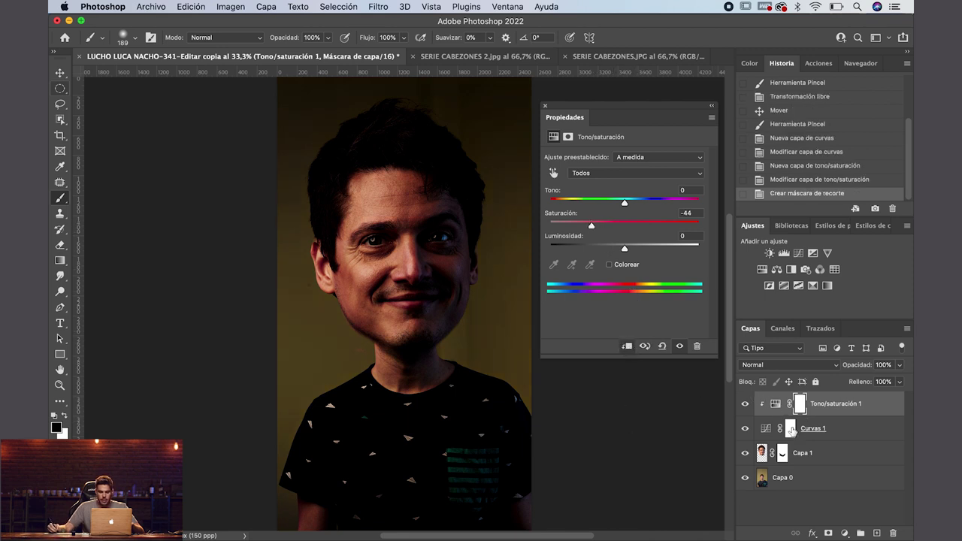
left_click(546, 107)
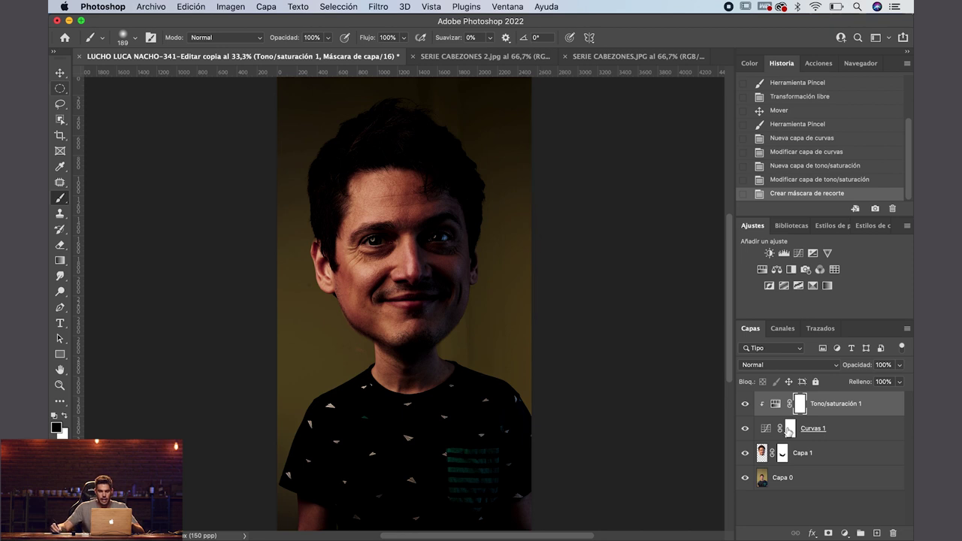
left_click(791, 432)
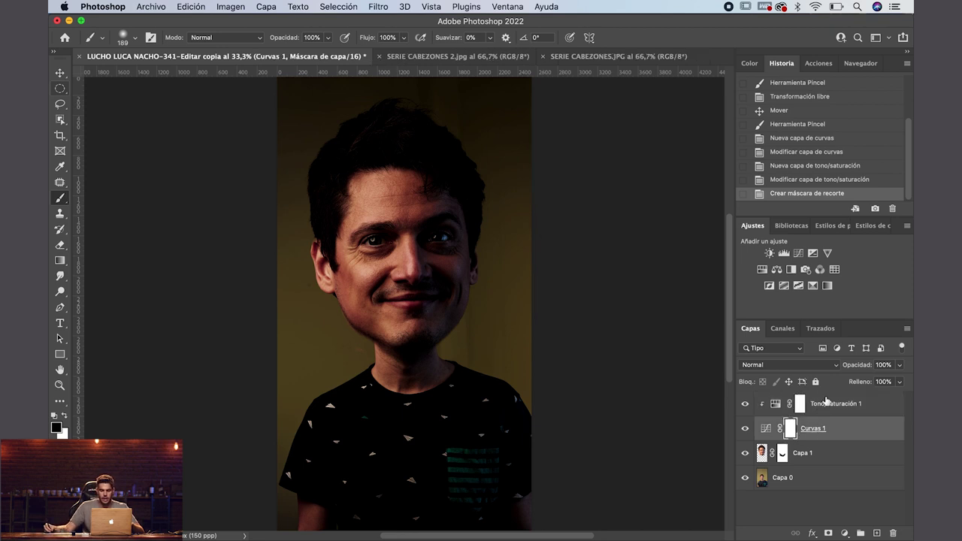
key("super+i")
left_click(799, 406)
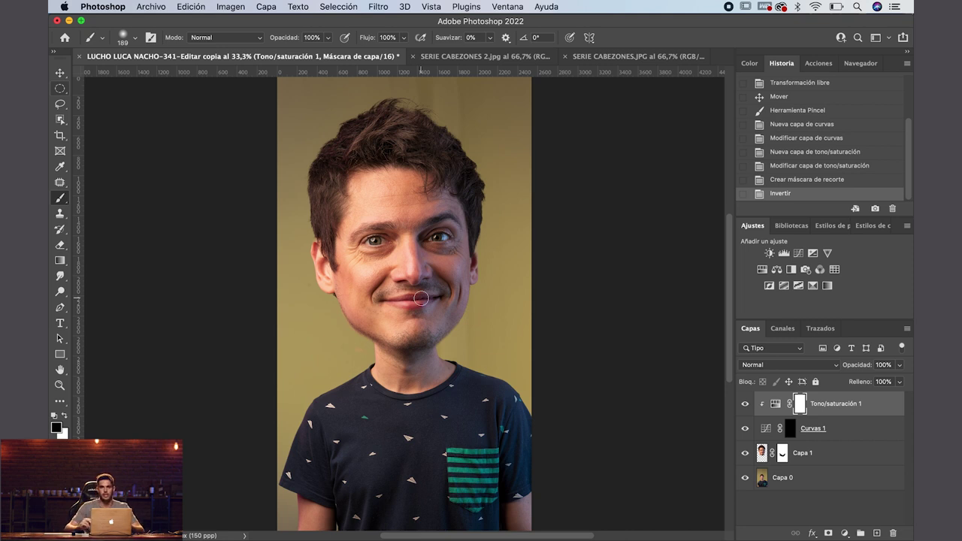
Step: Set a small white brush at 10% opacity and dab soft white near the chin
key("x")
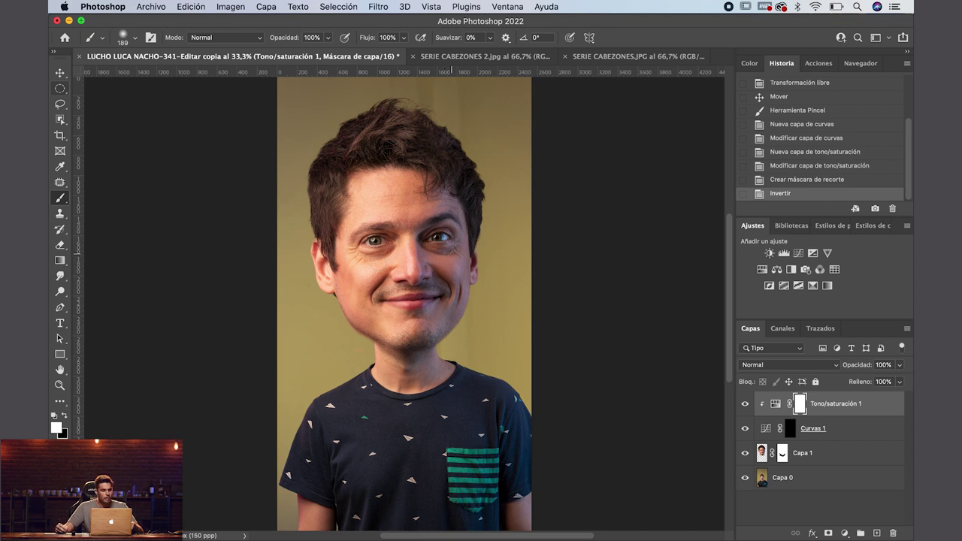
left_click_drag(450, 279, 435, 279)
key("1")
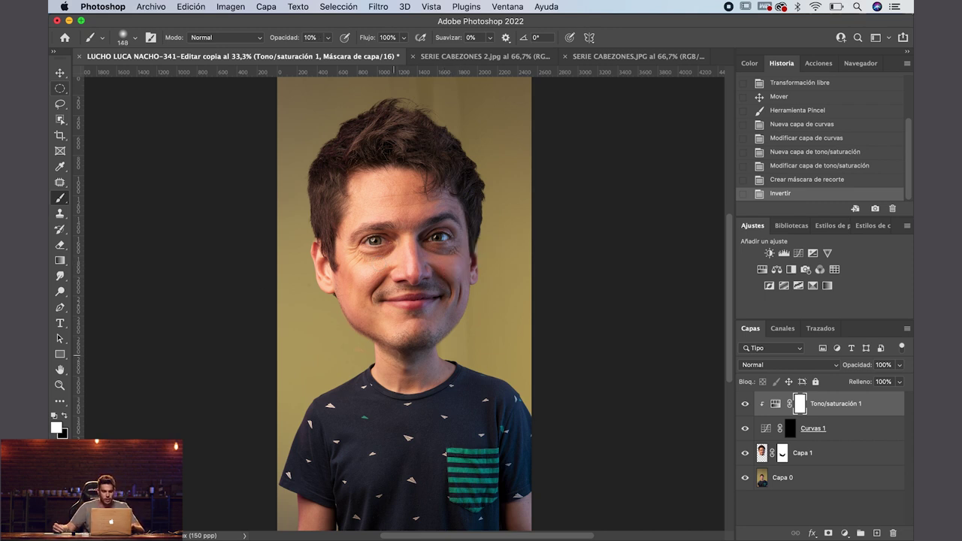
left_click_drag(394, 358, 383, 358)
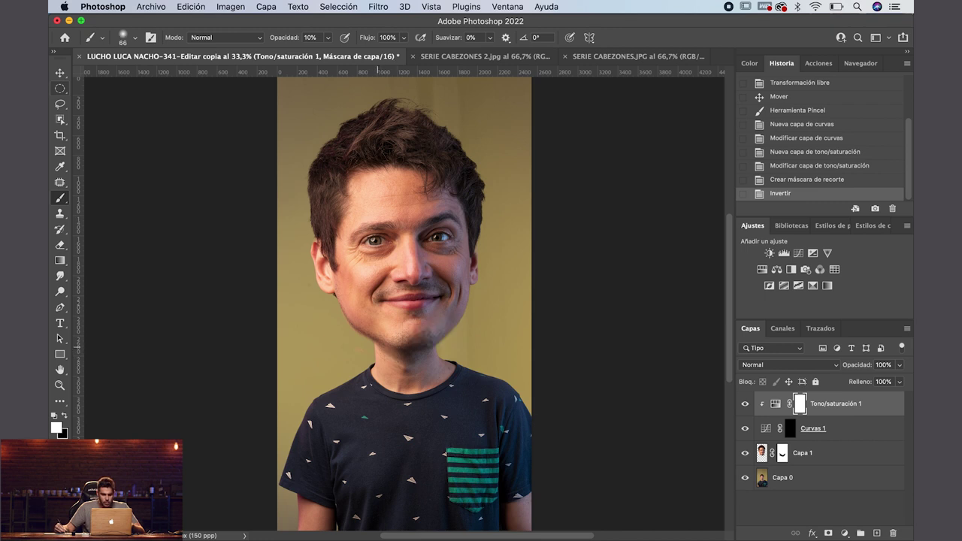
left_click_drag(391, 355, 379, 355)
left_click(378, 349)
left_click(378, 350)
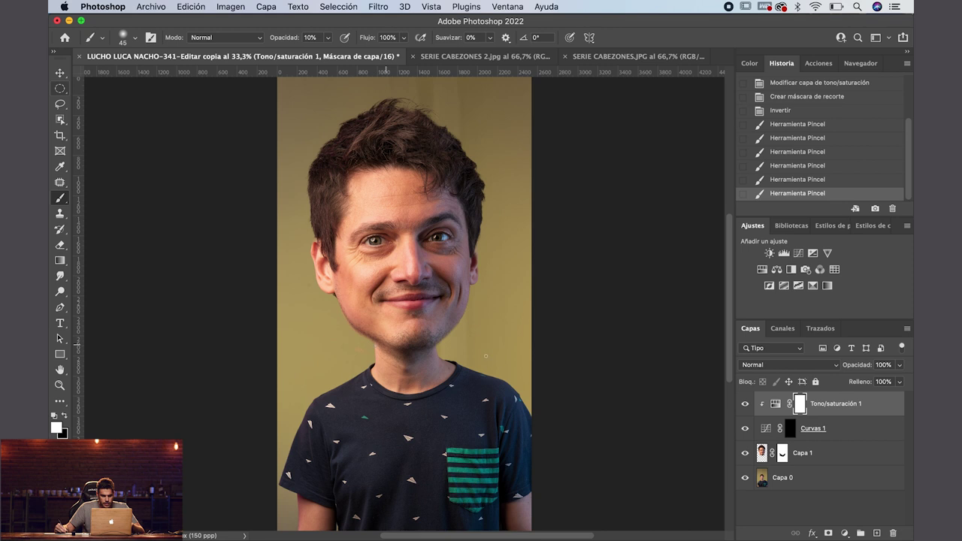
Step: Paint 10% white shading into the Curvas 1 mask under the chin, resizing the brush as needed
left_click(790, 430)
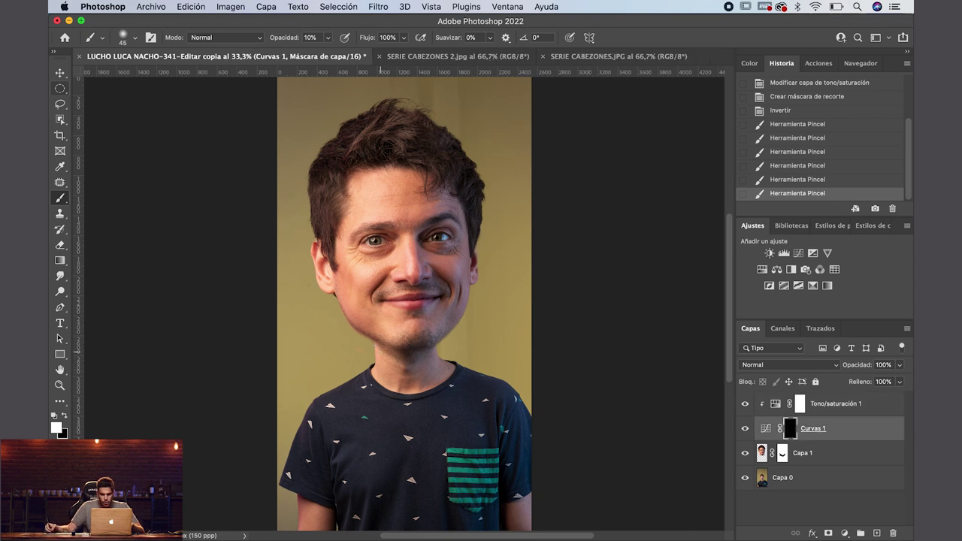
left_click(378, 350)
left_click(378, 350)
key("bracketright")
key("bracketright")
key("bracketright")
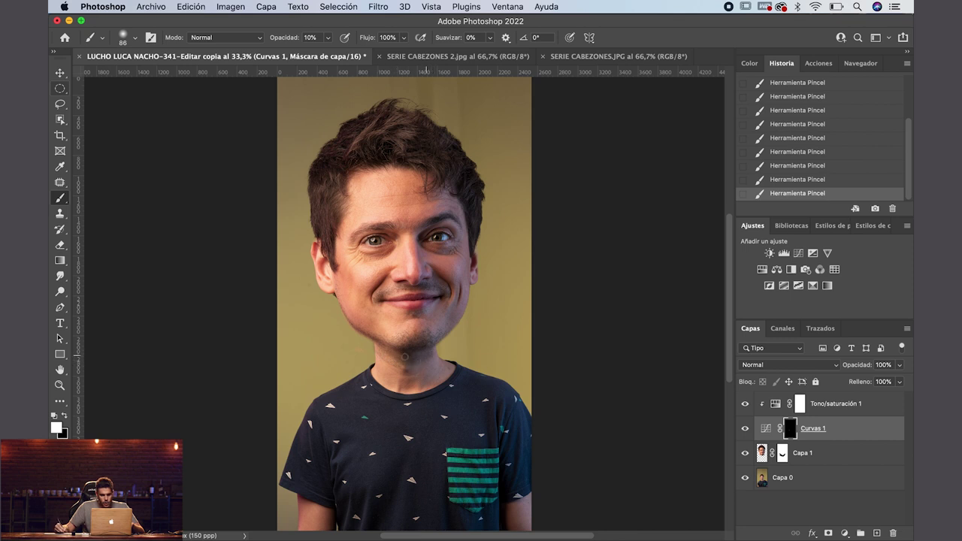
left_click_drag(388, 354, 421, 354)
left_click_drag(427, 357, 466, 353)
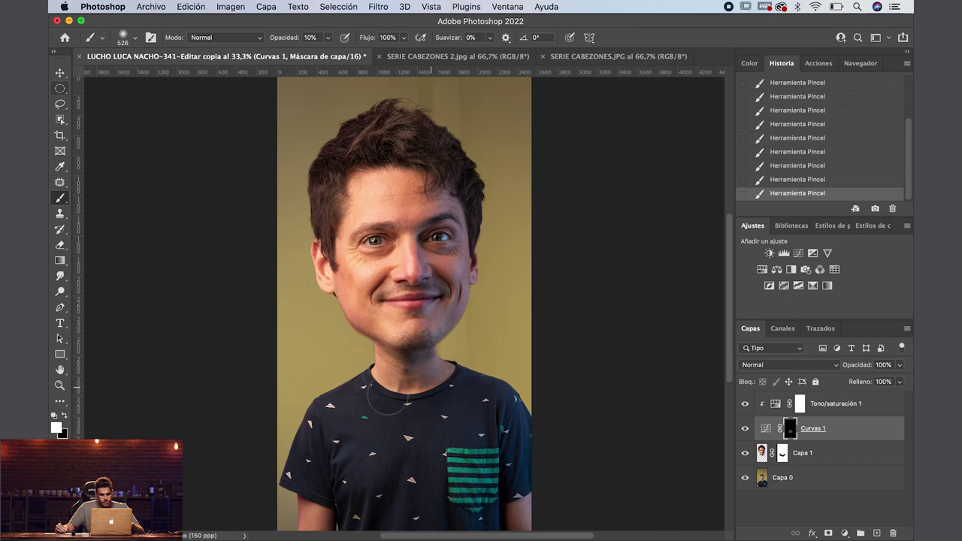
left_click_drag(412, 372, 372, 354)
mouse_move(437, 362)
left_mouse_down()
mouse_move(406, 386)
mouse_move(470, 385)
left_mouse_up()
mouse_move(383, 397)
left_mouse_down()
mouse_move(406, 368)
mouse_move(373, 351)
mouse_move(381, 346)
left_mouse_up()
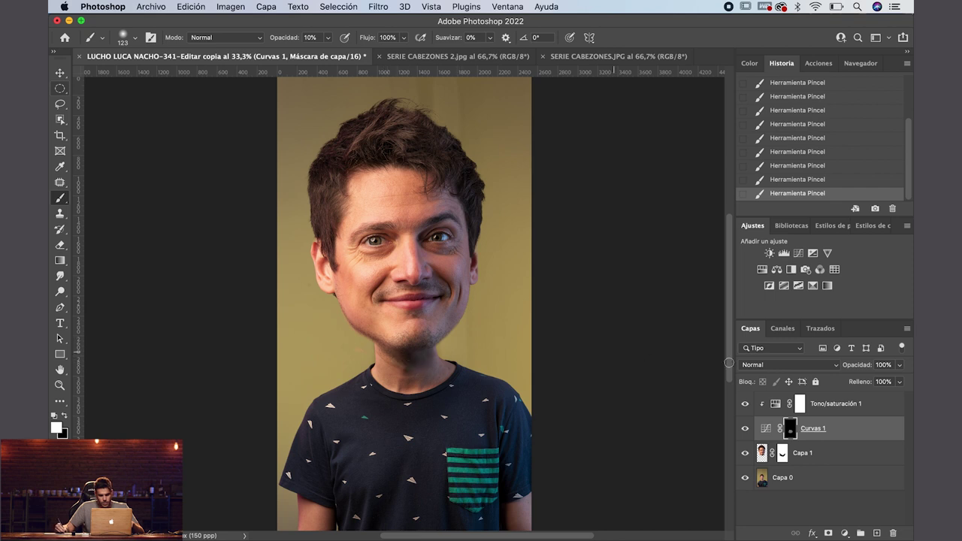
Step: Try Curvas 1 opacity at 46% and 100%, toggling the adjustment layers' visibility to compare
left_click(901, 365)
left_click_drag(899, 381, 872, 380)
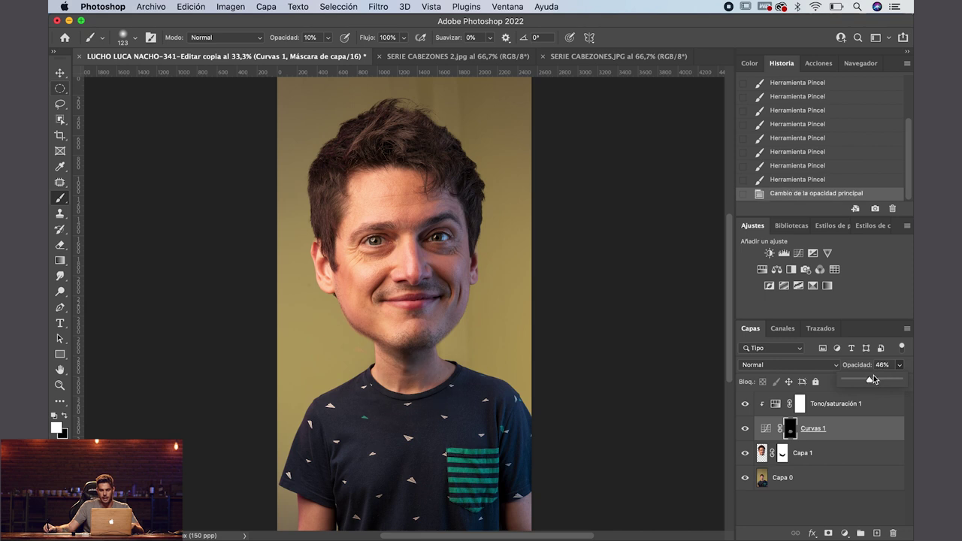
left_click_drag(869, 380, 901, 380)
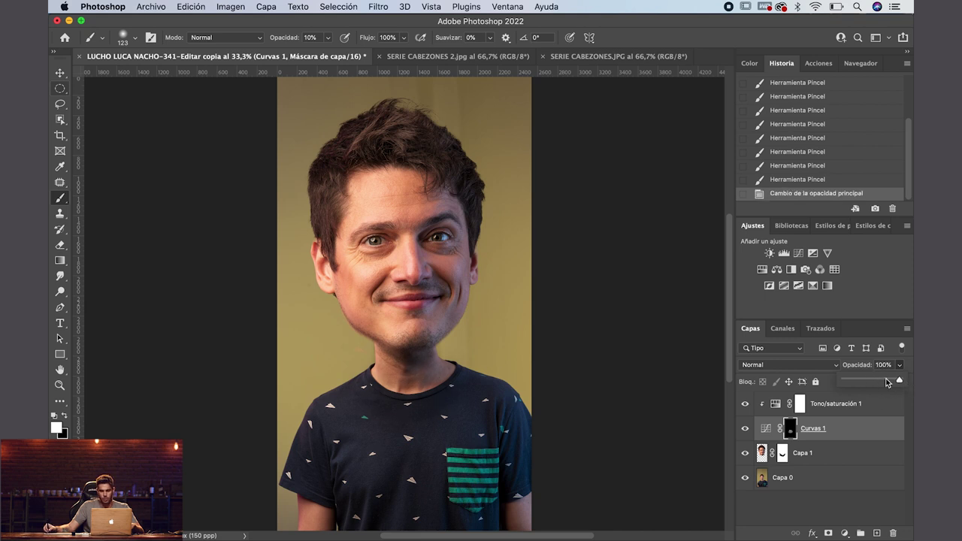
left_click_drag(749, 403, 749, 430)
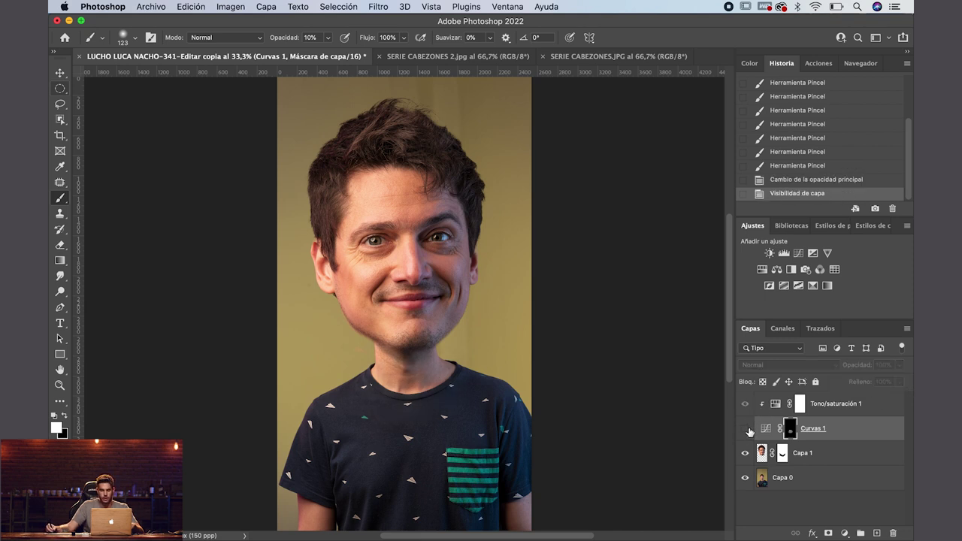
left_click(748, 430)
left_click(747, 430)
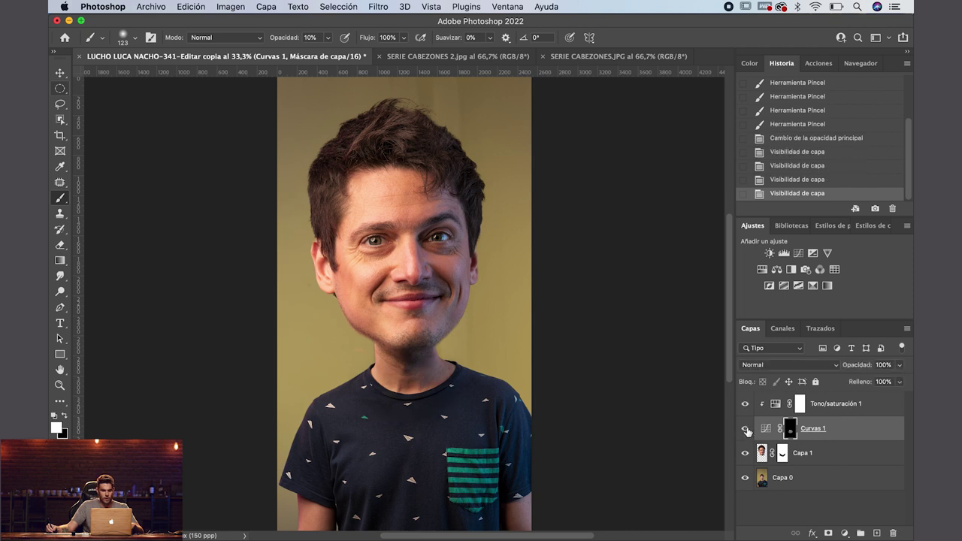
left_click_drag(747, 430, 745, 404)
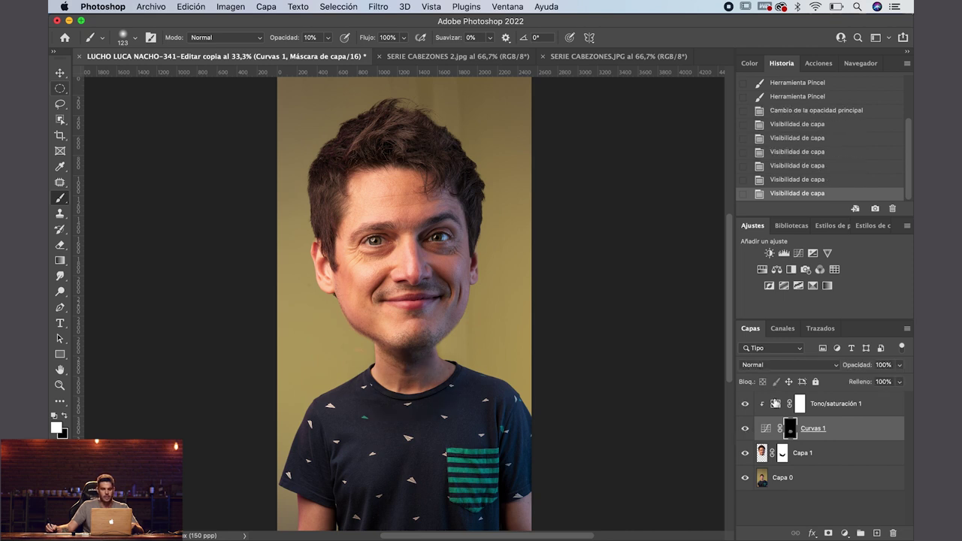
Step: Set Curvas 1 to 85% opacity, compare with the original Capa 0, then view SERIE CABEZONES 2.jpg
left_click(900, 365)
left_click_drag(902, 381, 886, 381)
left_click(797, 406)
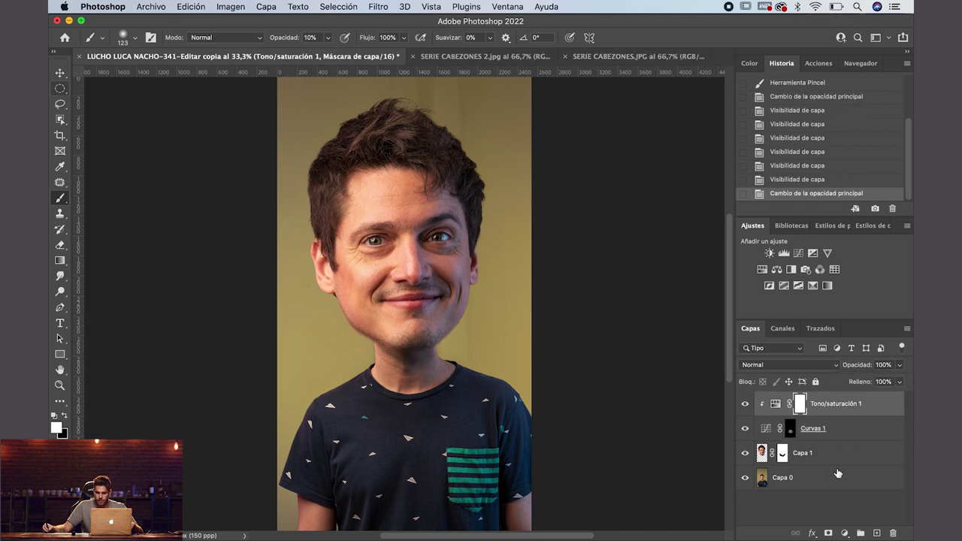
left_click(746, 479)
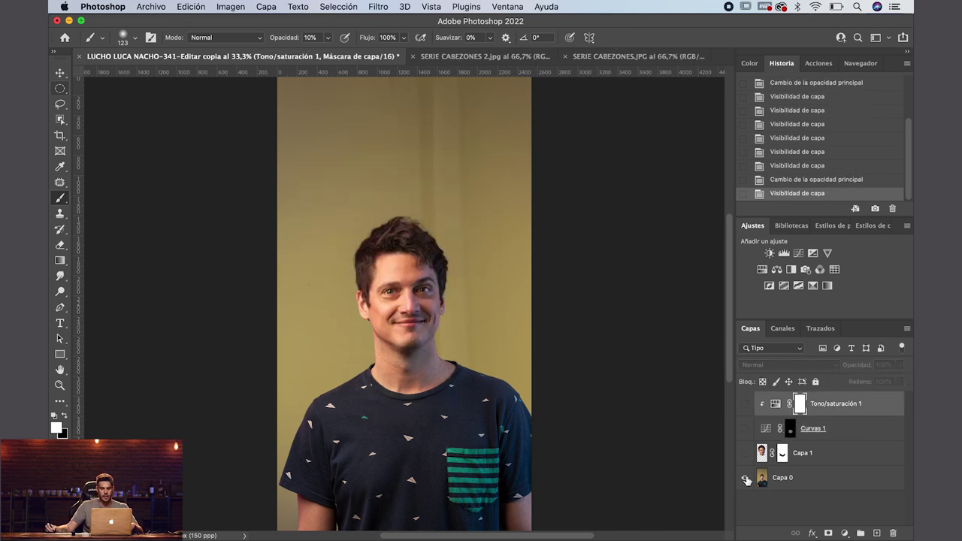
left_click(747, 480)
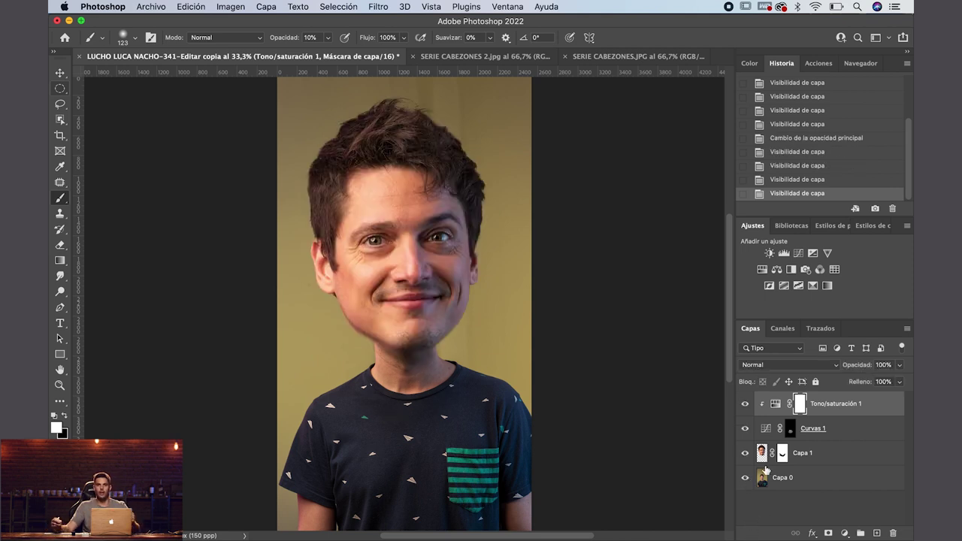
left_click(481, 56)
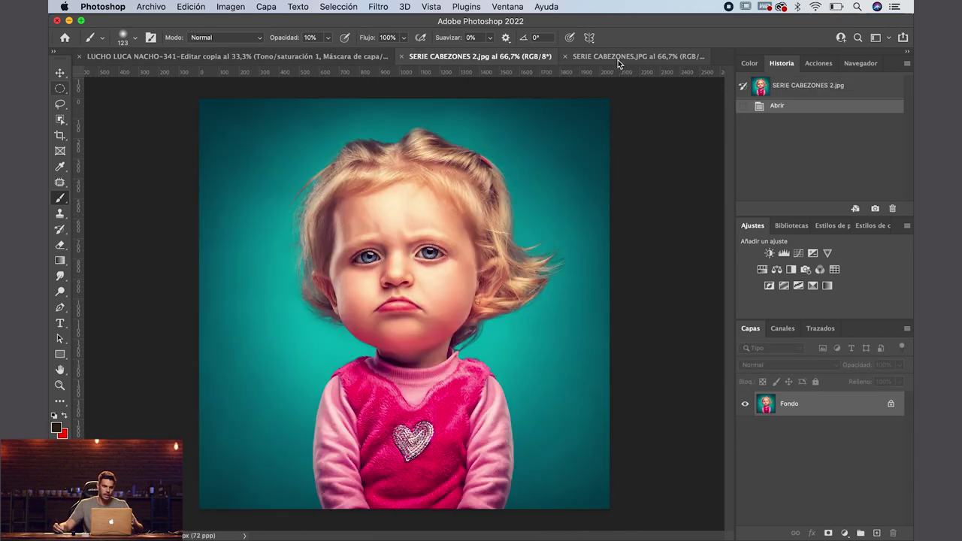
left_click(619, 58)
left_click(481, 57)
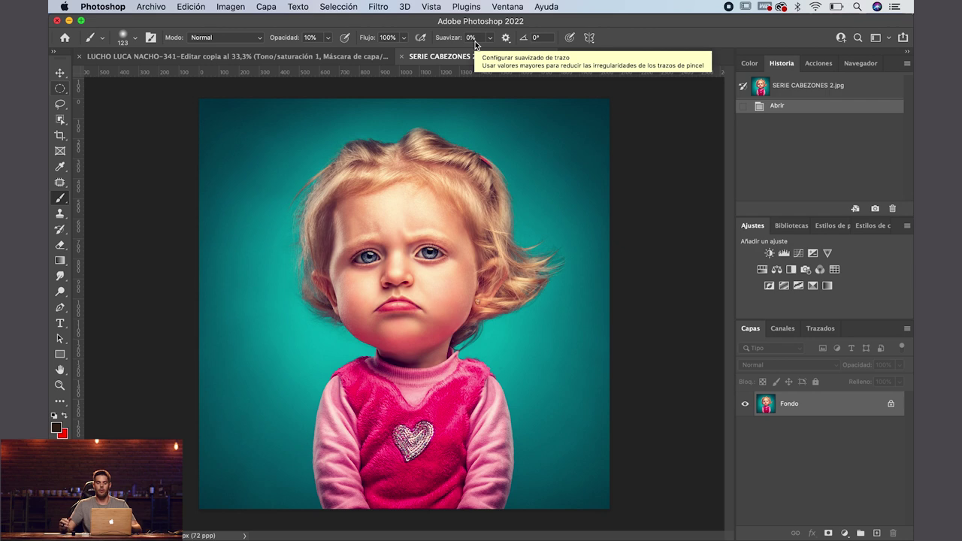
left_click(330, 58)
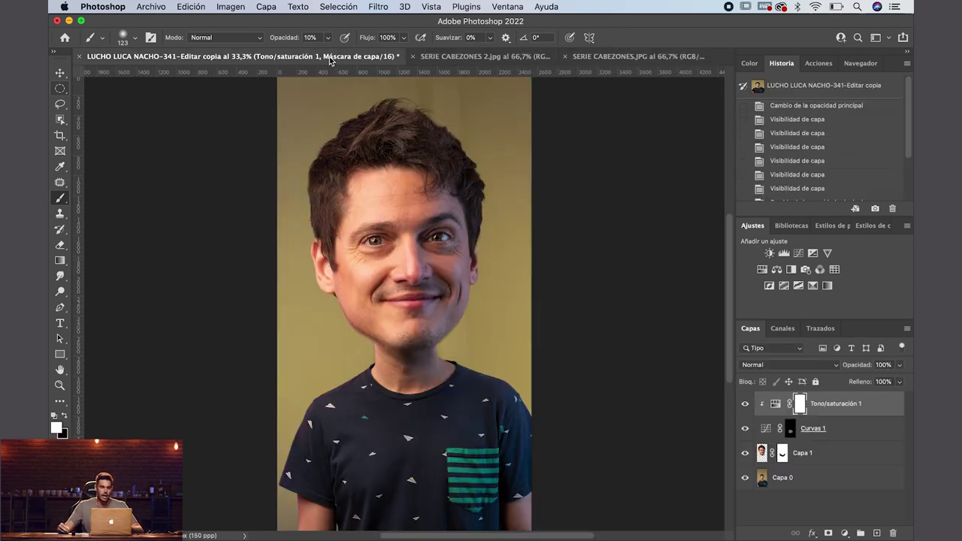